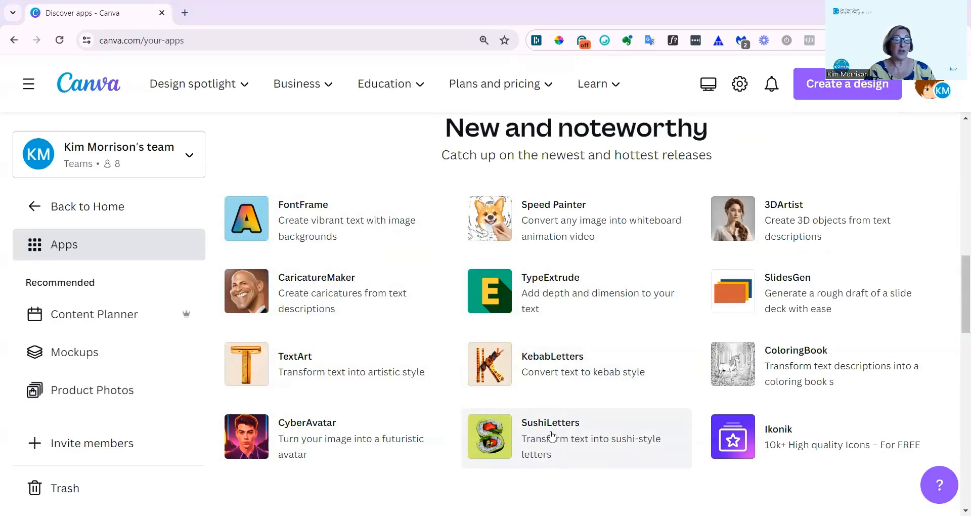
Step: Review the SushiLetters app's description, permissions and second preview image, and return to the app list
{"action": "left_click", "coordinate": [552, 436]}
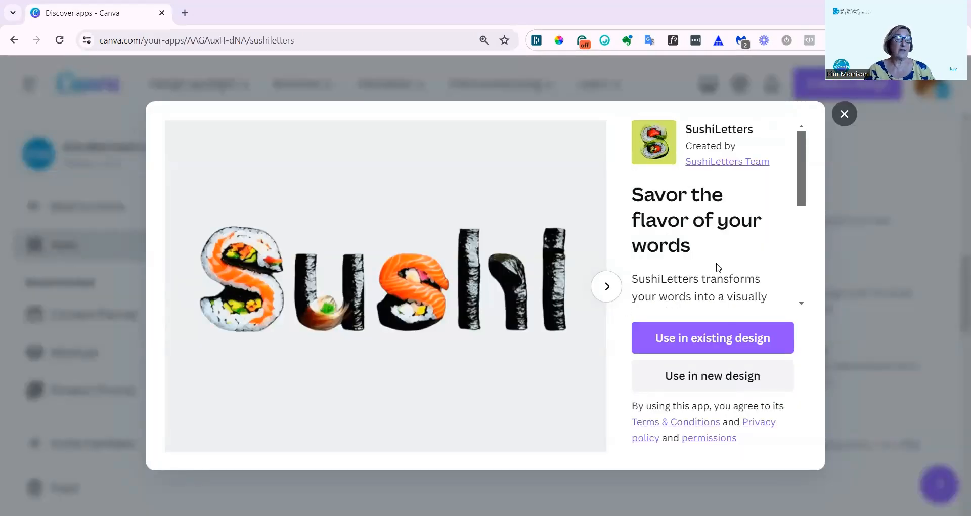
{"action": "scroll", "coordinate": [718, 261], "scroll_direction": "down", "scroll_amount": 1}
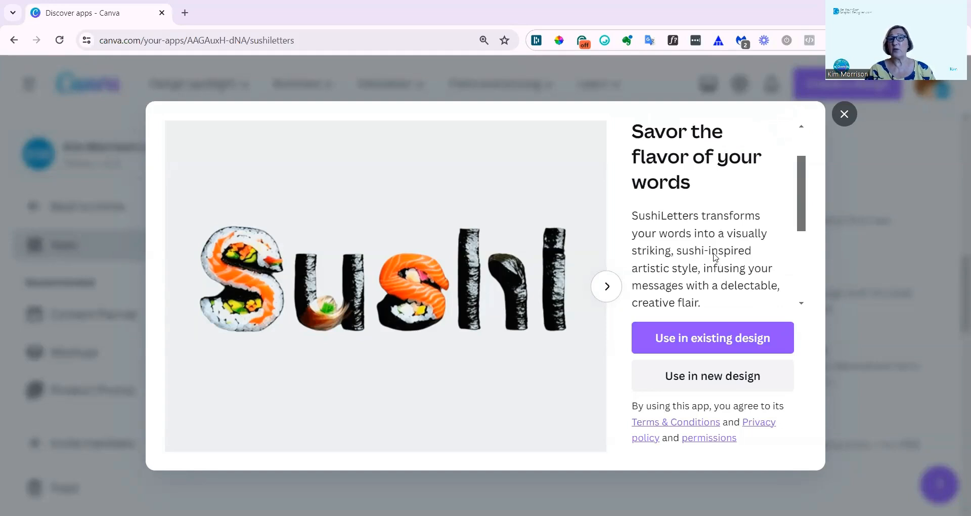
{"action": "scroll", "coordinate": [690, 270], "scroll_direction": "down", "scroll_amount": 1}
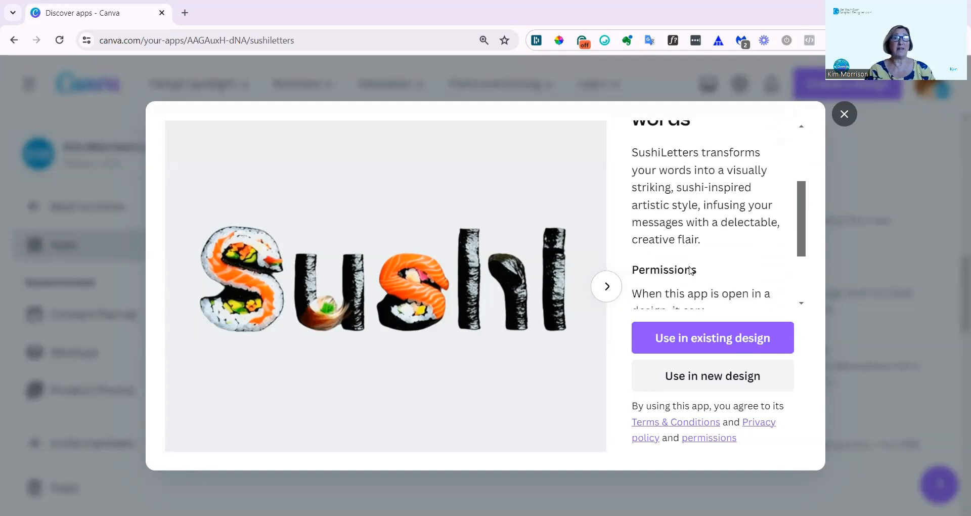
{"action": "scroll", "coordinate": [691, 270], "scroll_direction": "down", "scroll_amount": 1}
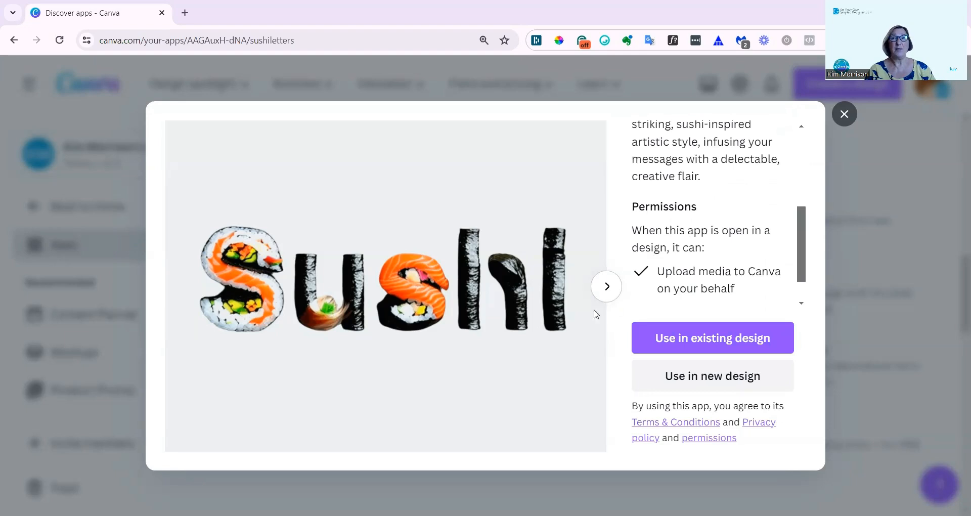
{"action": "left_click", "coordinate": [607, 287]}
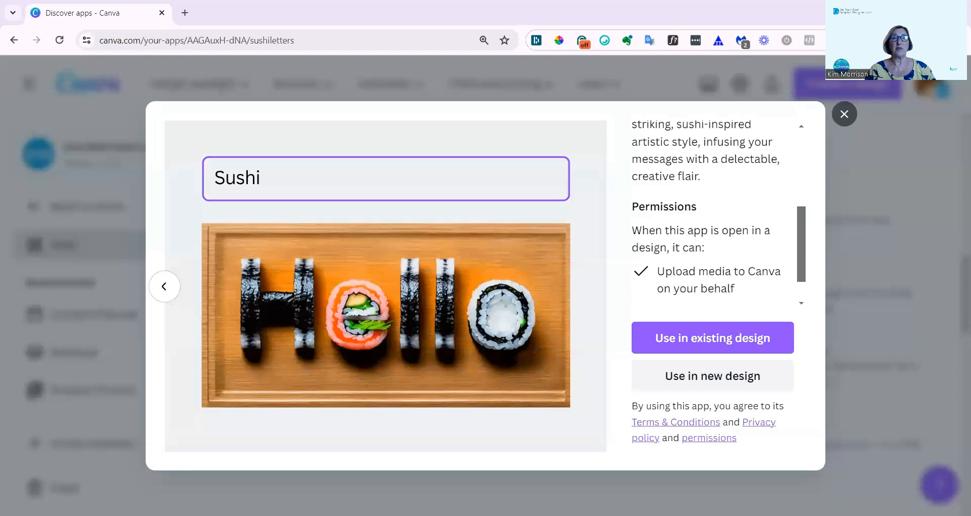
{"action": "left_click", "coordinate": [450, 481]}
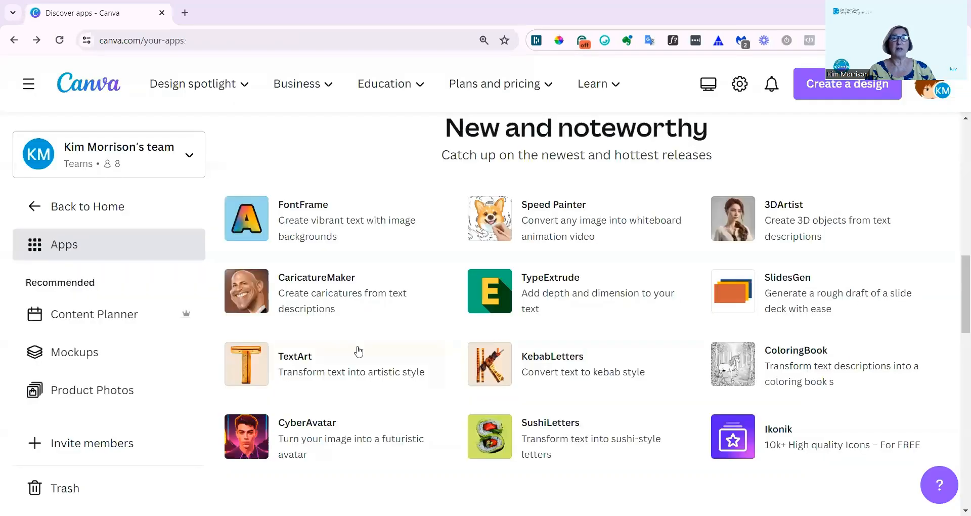
Step: Review the KebabLetters app's description and second preview image, and return to the app list
{"action": "left_click", "coordinate": [549, 375]}
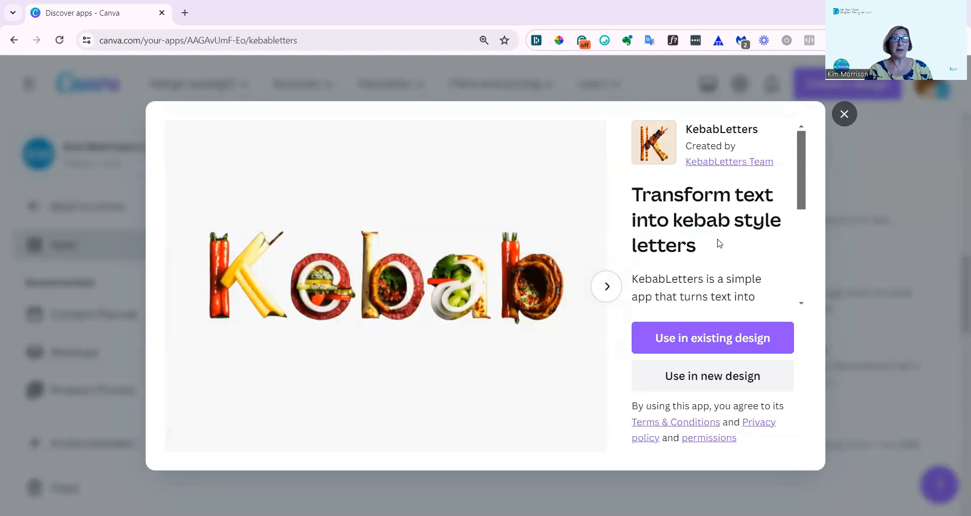
{"action": "scroll", "coordinate": [703, 247], "scroll_direction": "down", "scroll_amount": 3}
{"action": "scroll", "coordinate": [697, 247], "scroll_direction": "up", "scroll_amount": 3}
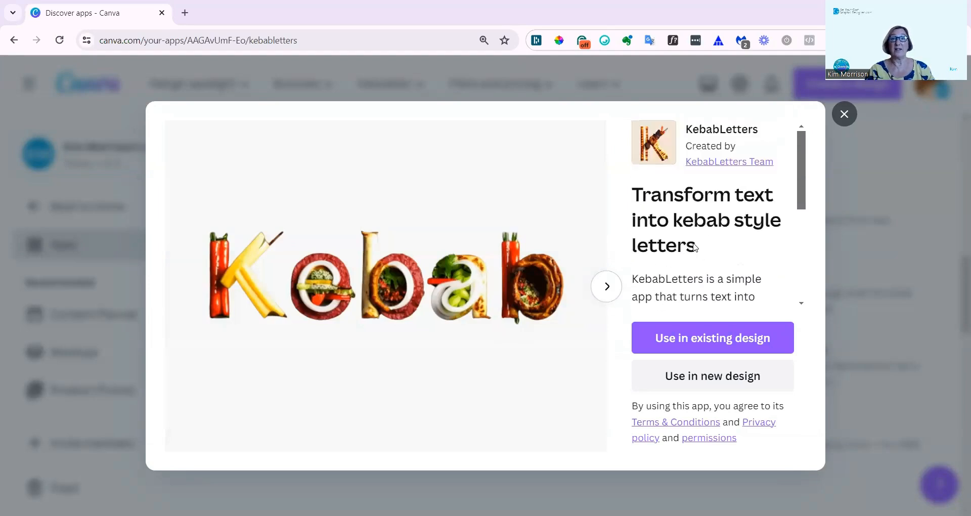
{"action": "left_click", "coordinate": [606, 286]}
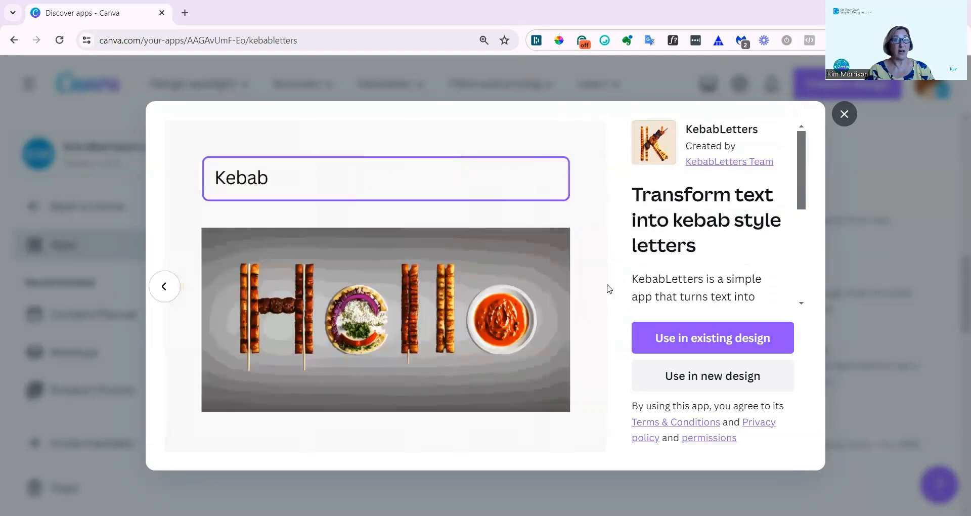
{"action": "left_click", "coordinate": [881, 247]}
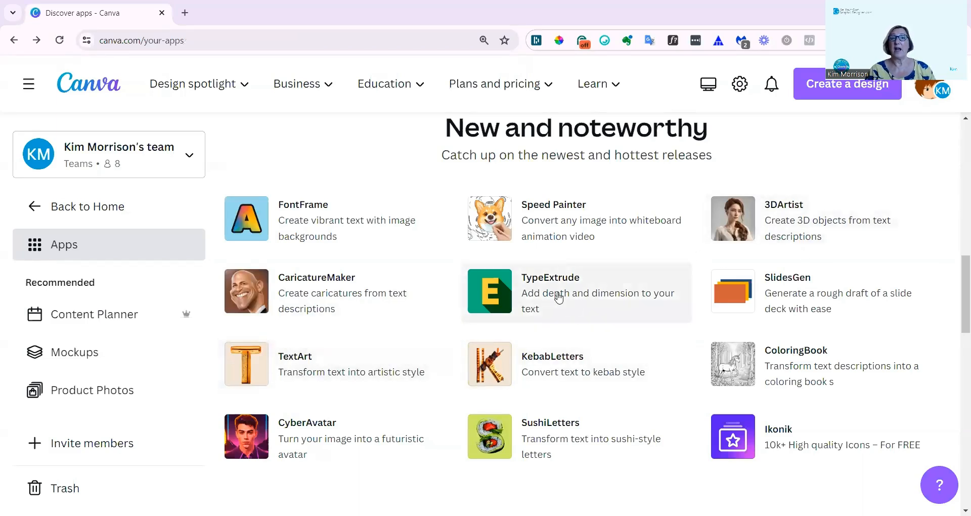
Step: Open the TextArt app in a new Instagram Post (Square) design
{"action": "left_click", "coordinate": [312, 372]}
{"action": "left_click", "coordinate": [682, 379]}
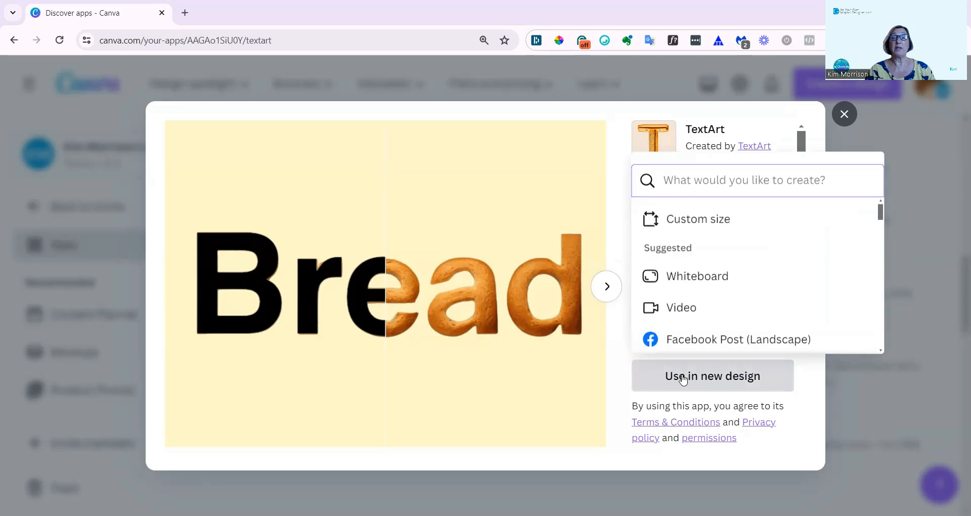
{"action": "scroll", "coordinate": [690, 277], "scroll_direction": "down", "scroll_amount": 3}
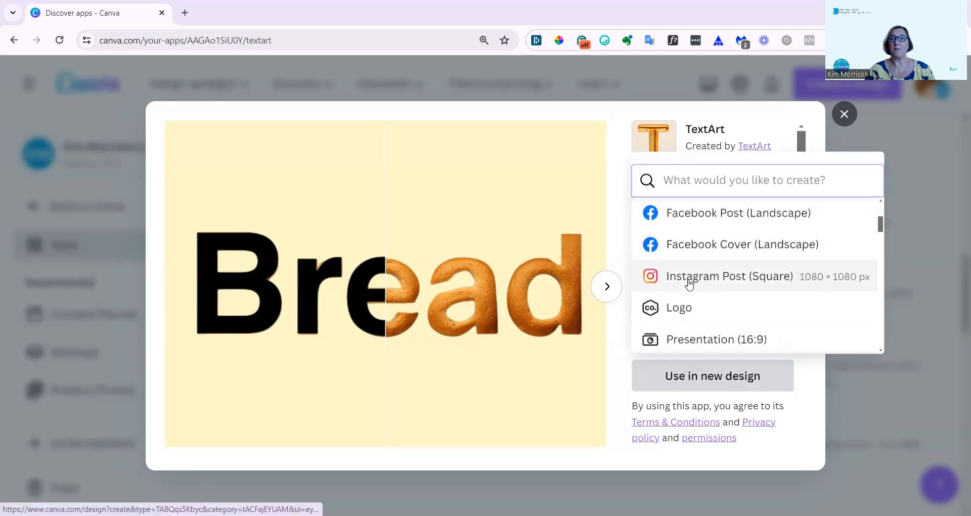
{"action": "left_click", "coordinate": [694, 277]}
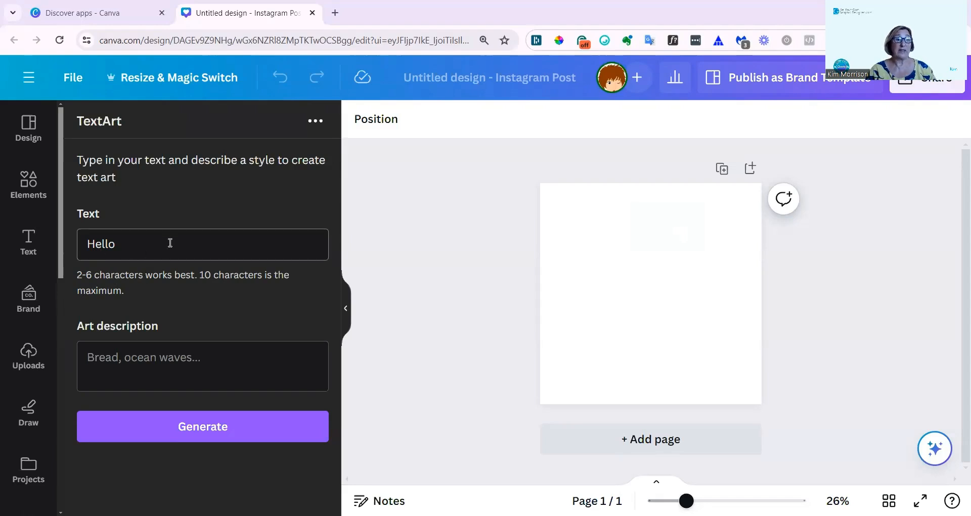
Step: Generate text art for "Hello" with the art description "Jungle" and enlarge the image to the full page width
{"action": "left_click", "coordinate": [92, 356]}
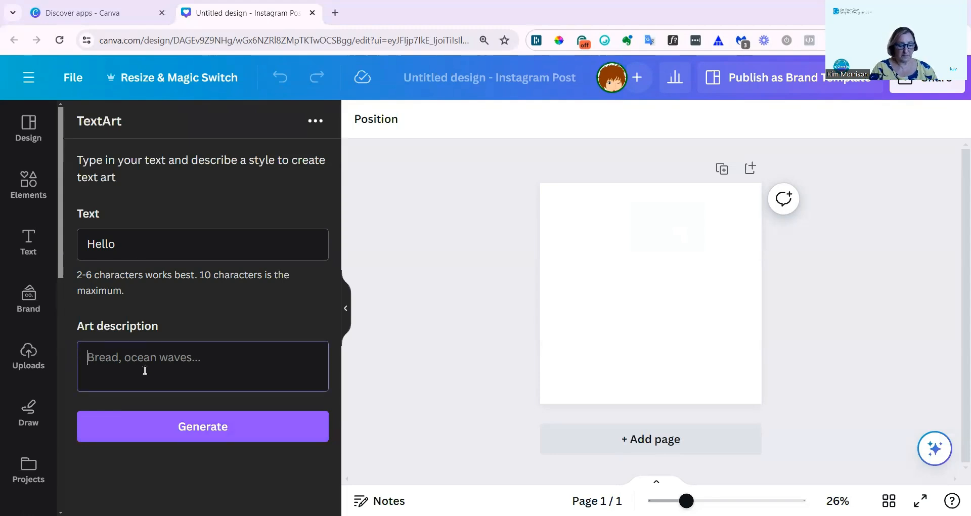
{"action": "type", "text": "Jungle"}
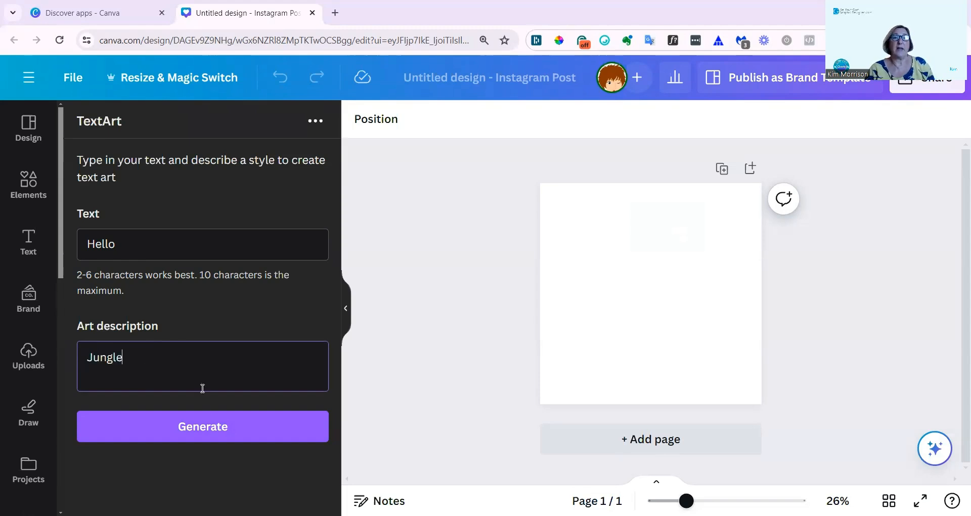
{"action": "left_click", "coordinate": [187, 426]}
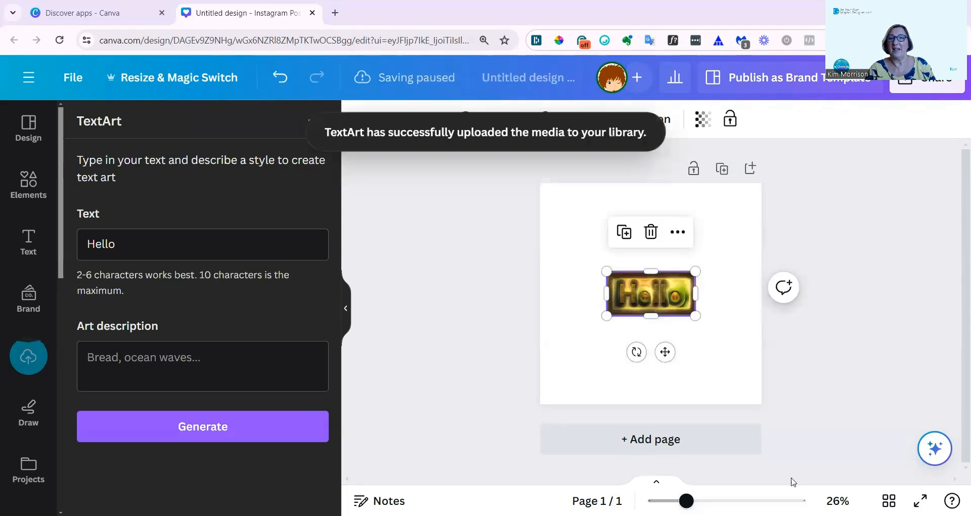
{"action": "left_click_drag", "start_coordinate": [697, 270], "coordinate": [759, 236]}
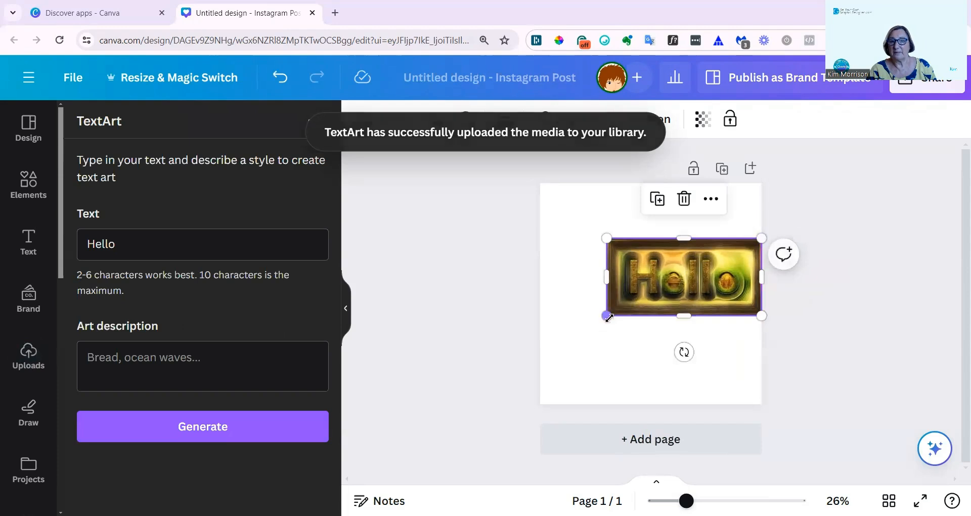
{"action": "left_click_drag", "start_coordinate": [606, 316], "coordinate": [539, 356]}
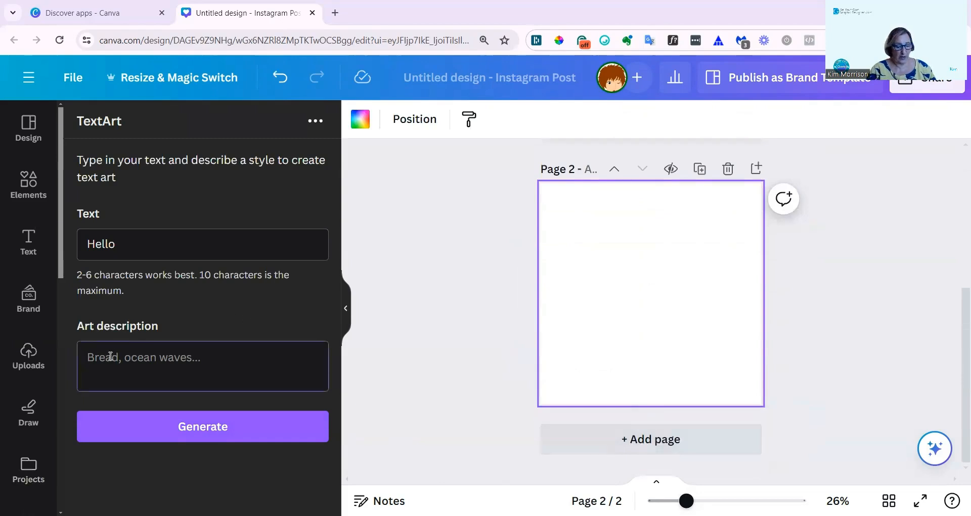
Step: Generate text art for "Hello" on page 2 with the art description "Ocean waves"
{"action": "type", "text": "Ocea"}
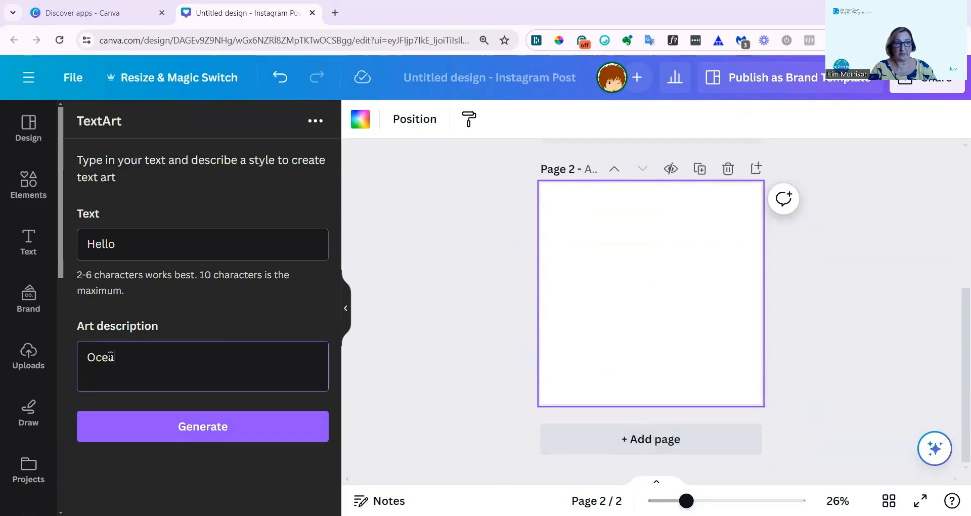
{"action": "type", "text": "n wave"}
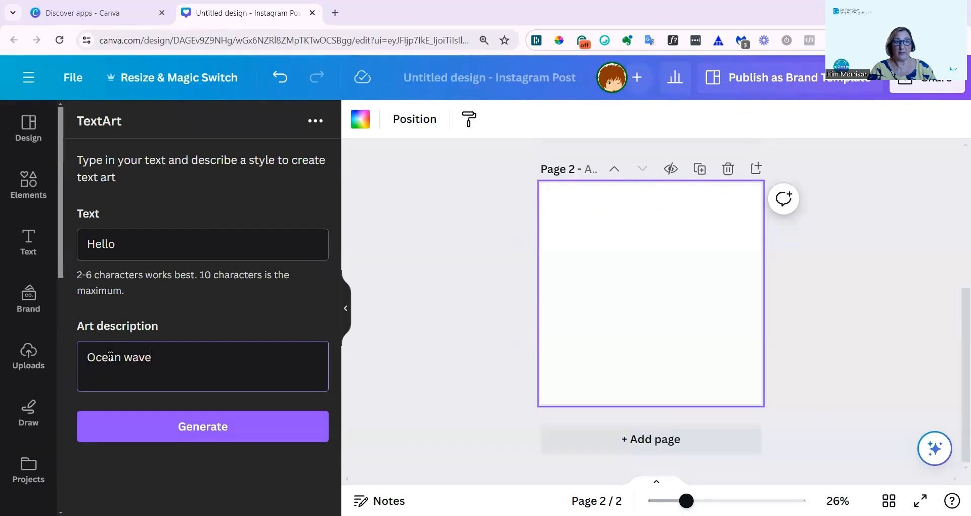
{"action": "type", "text": "s"}
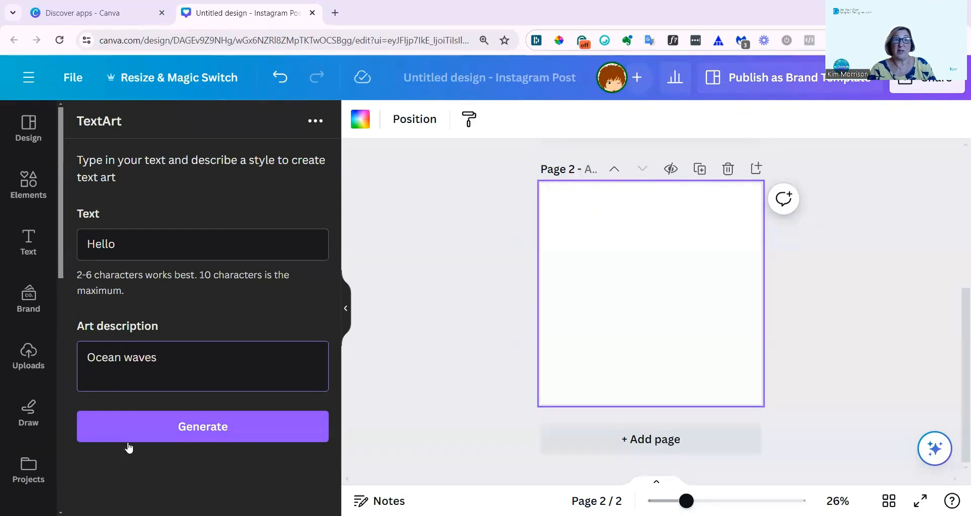
{"action": "left_click", "coordinate": [217, 427]}
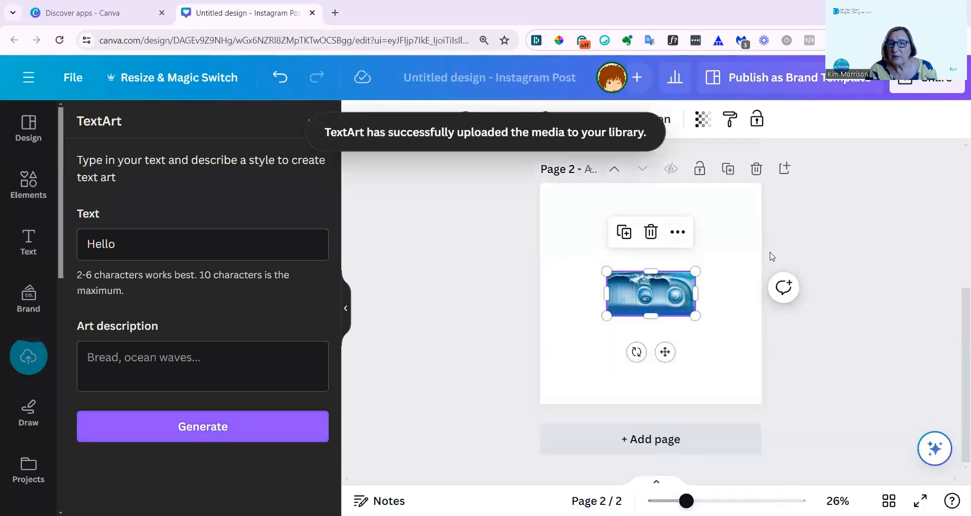
Step: Enlarge the ocean waves image on page 2 to span the full page width
{"action": "left_click_drag", "start_coordinate": [695, 271], "coordinate": [736, 245]}
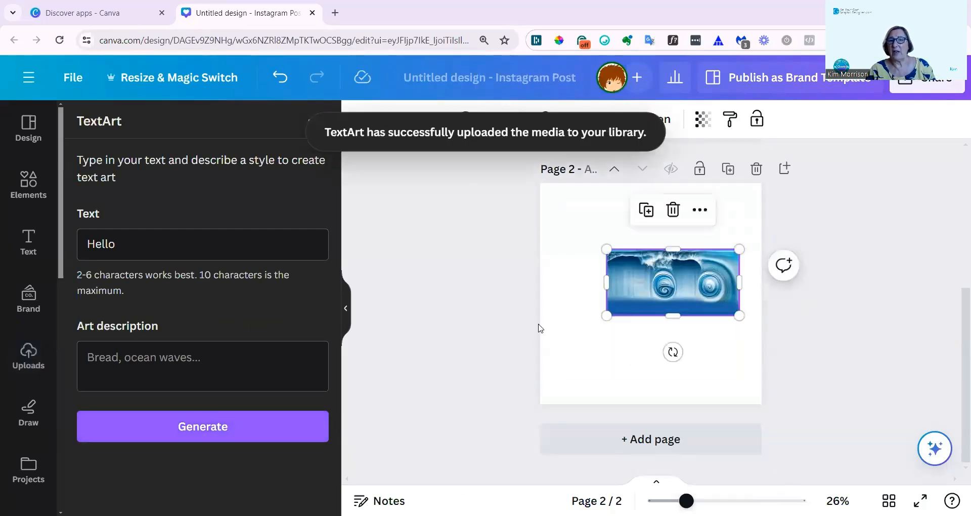
{"action": "left_click_drag", "start_coordinate": [605, 316], "coordinate": [562, 377]}
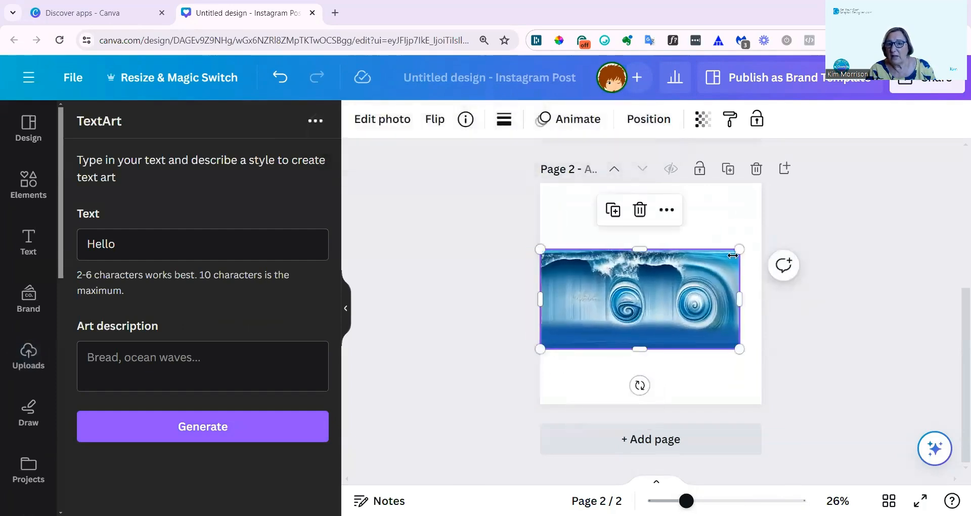
{"action": "left_click_drag", "start_coordinate": [747, 245], "coordinate": [761, 238]}
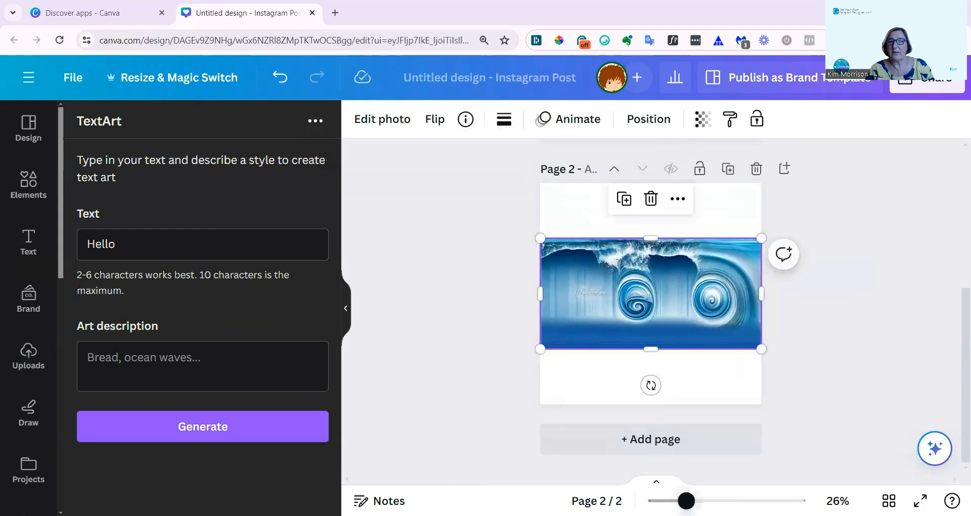
Step: Examine the ocean waves lettering up close and compare it with the jungle text art on page 1
{"action": "left_click_drag", "start_coordinate": [686, 500], "coordinate": [693, 501]}
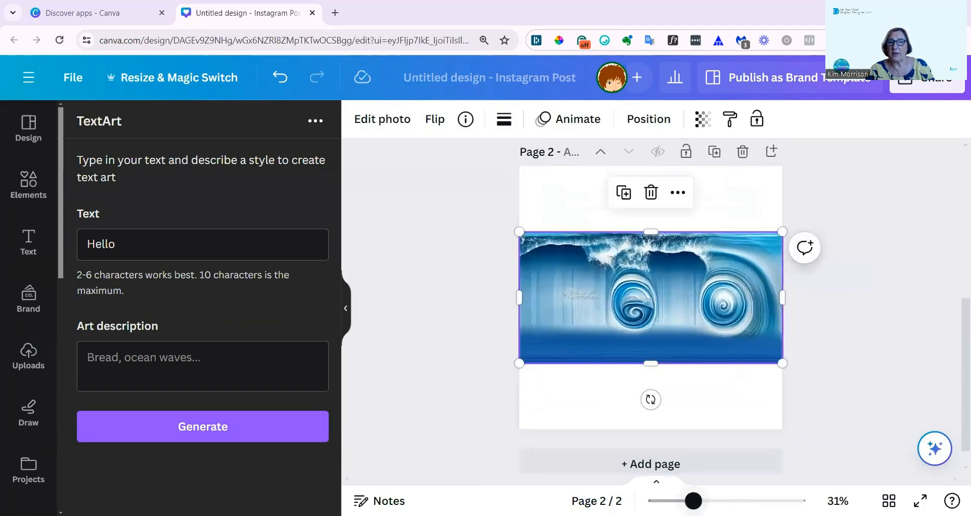
{"action": "left_click", "coordinate": [342, 305]}
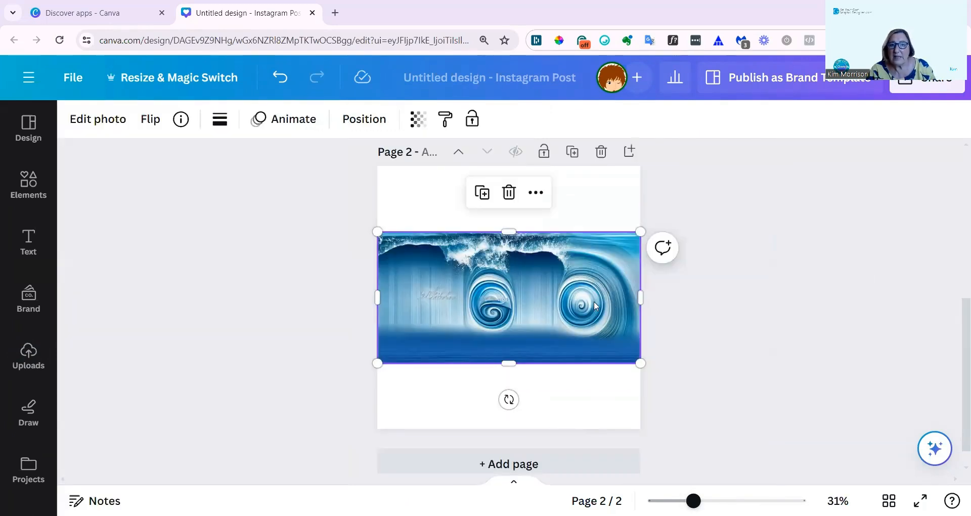
{"action": "left_click_drag", "start_coordinate": [693, 500], "coordinate": [723, 501]}
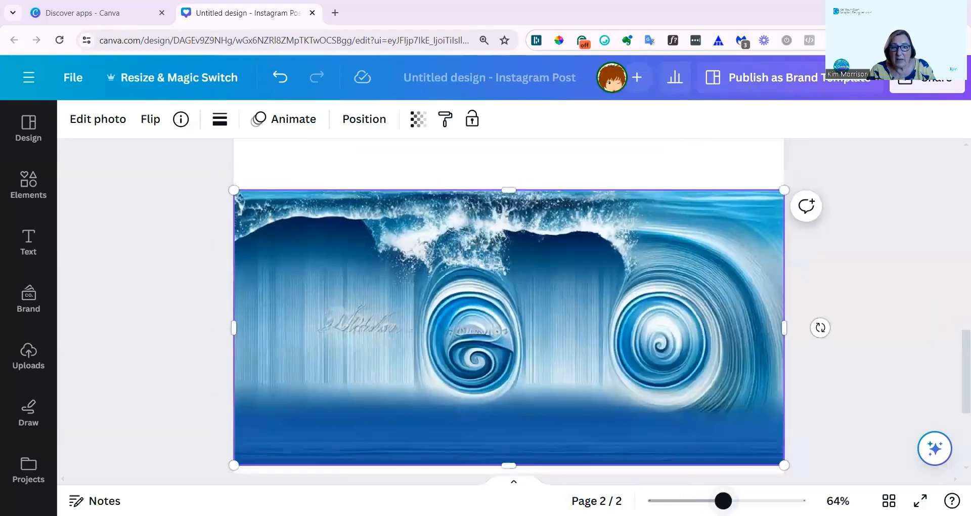
{"action": "scroll", "coordinate": [819, 342], "scroll_direction": "down", "scroll_amount": 2}
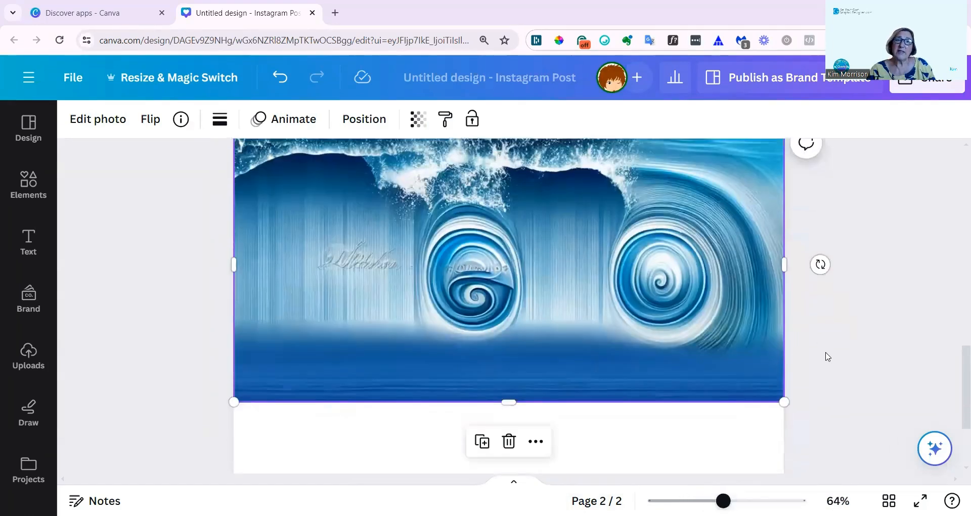
{"action": "scroll", "coordinate": [829, 365], "scroll_direction": "up", "scroll_amount": 2}
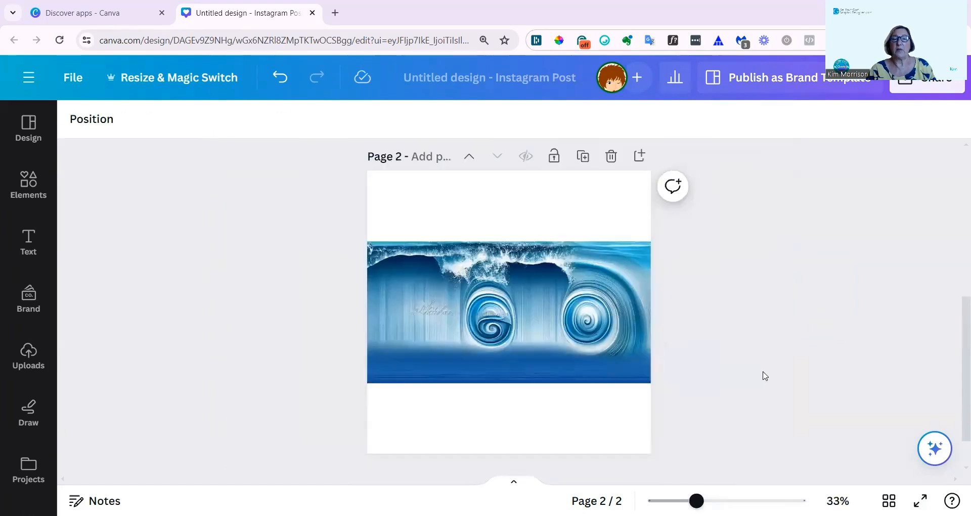
{"action": "scroll", "coordinate": [762, 375], "scroll_direction": "up", "scroll_amount": 6}
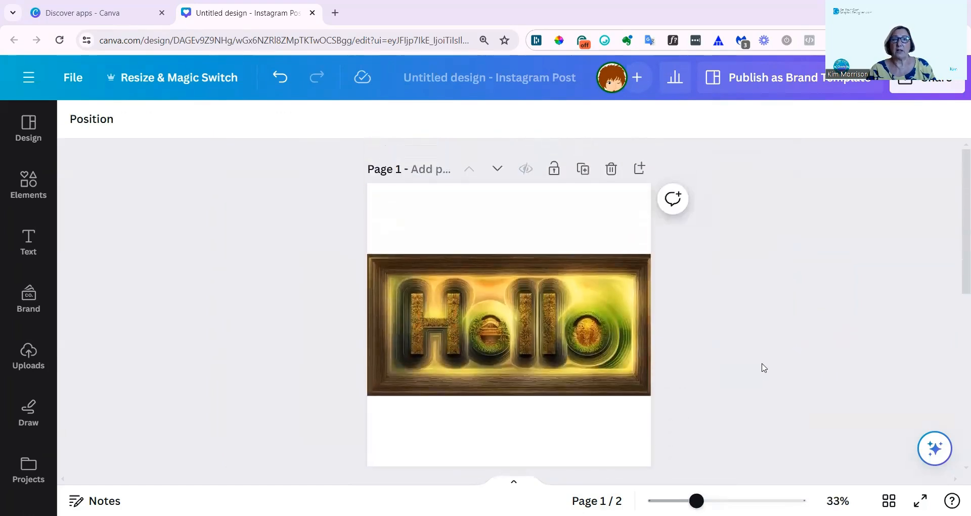
{"action": "scroll", "coordinate": [758, 359], "scroll_direction": "down", "scroll_amount": 3}
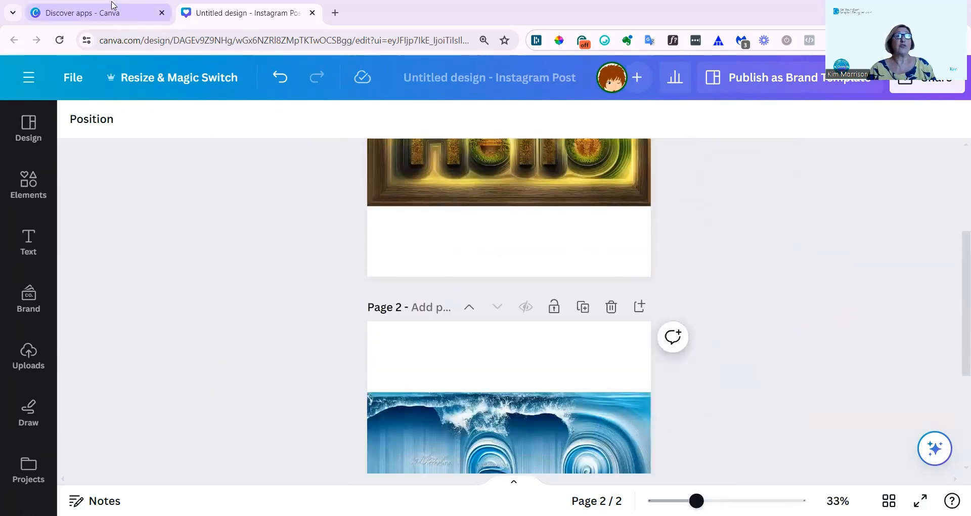
Step: Return to the Discover apps page and open the TypeExtrude app in a new Instagram Post (Square) design
{"action": "left_click", "coordinate": [110, 8]}
{"action": "key", "text": "Escape"}
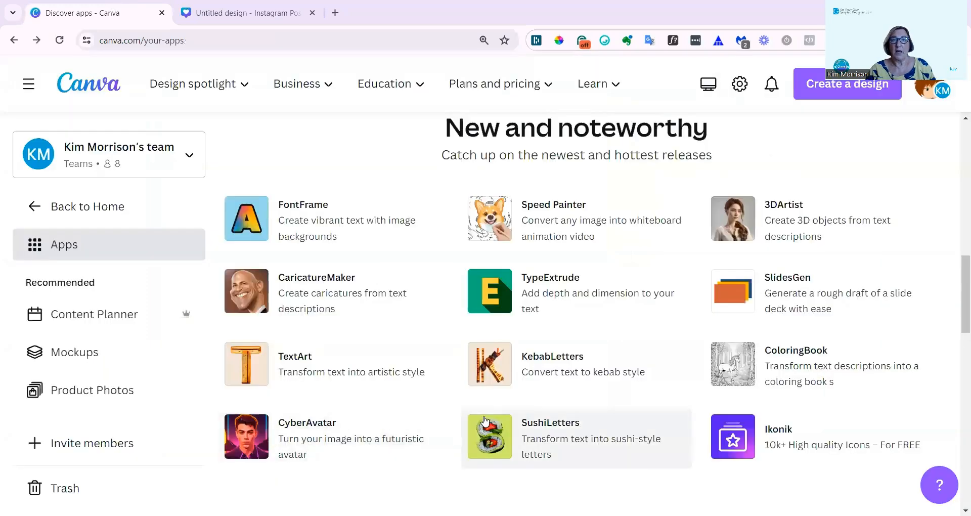
{"action": "scroll", "coordinate": [556, 417], "scroll_direction": "up", "scroll_amount": 3}
{"action": "left_click", "coordinate": [556, 415]}
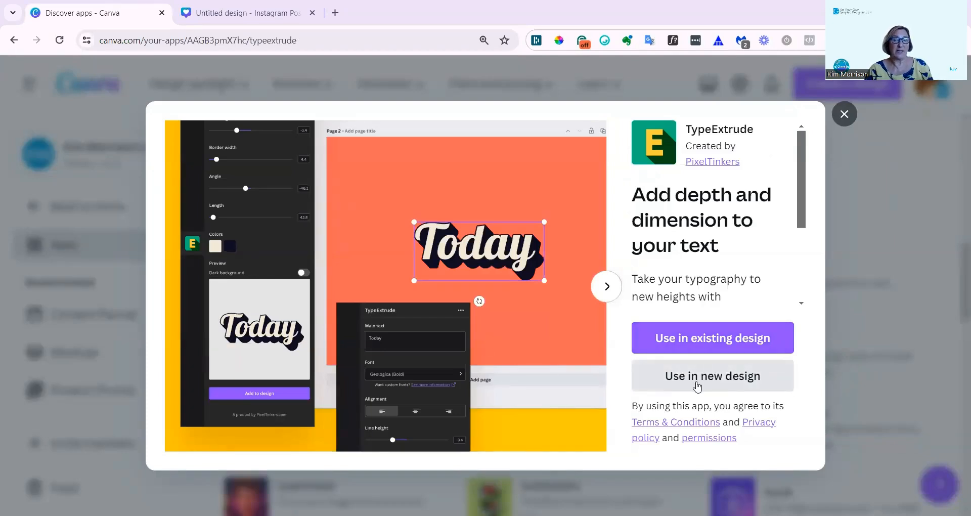
{"action": "left_click", "coordinate": [694, 386]}
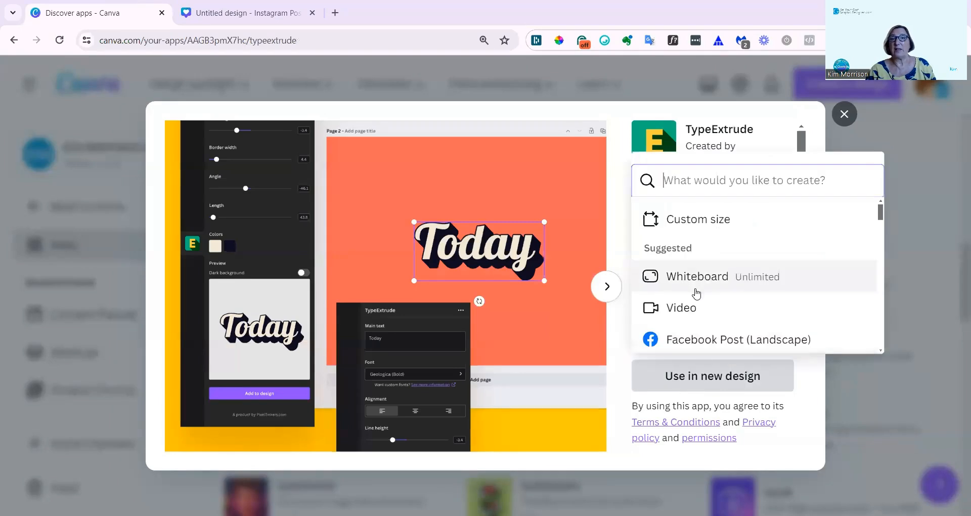
{"action": "scroll", "coordinate": [696, 293], "scroll_direction": "down", "scroll_amount": 3}
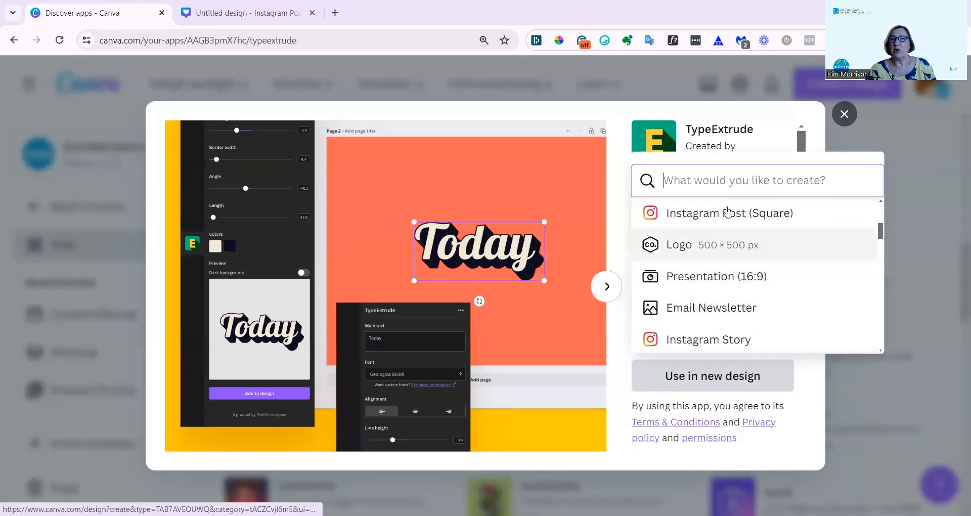
{"action": "left_click", "coordinate": [727, 213]}
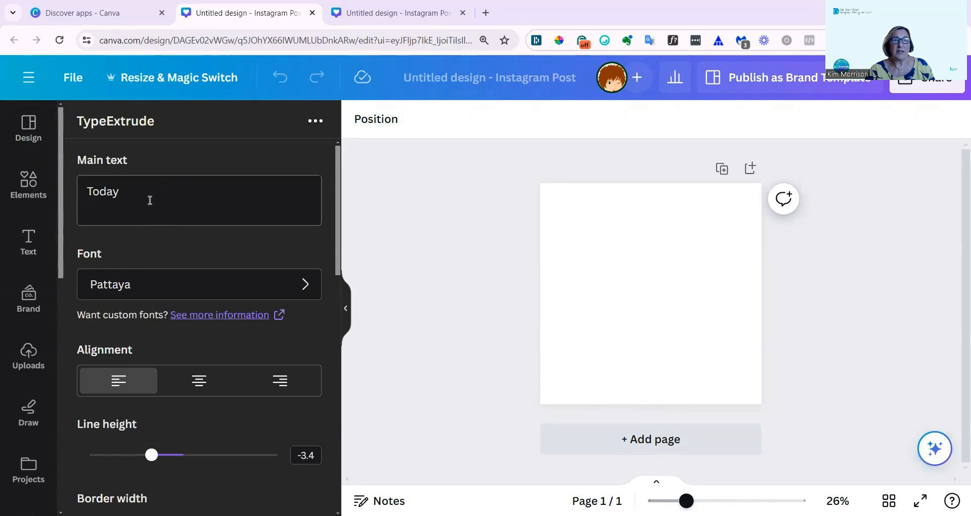
Step: Check the default extruded text preview and change the front colour of the "Today" lettering to bright blue
{"action": "scroll", "coordinate": [150, 199], "scroll_direction": "down", "scroll_amount": 10}
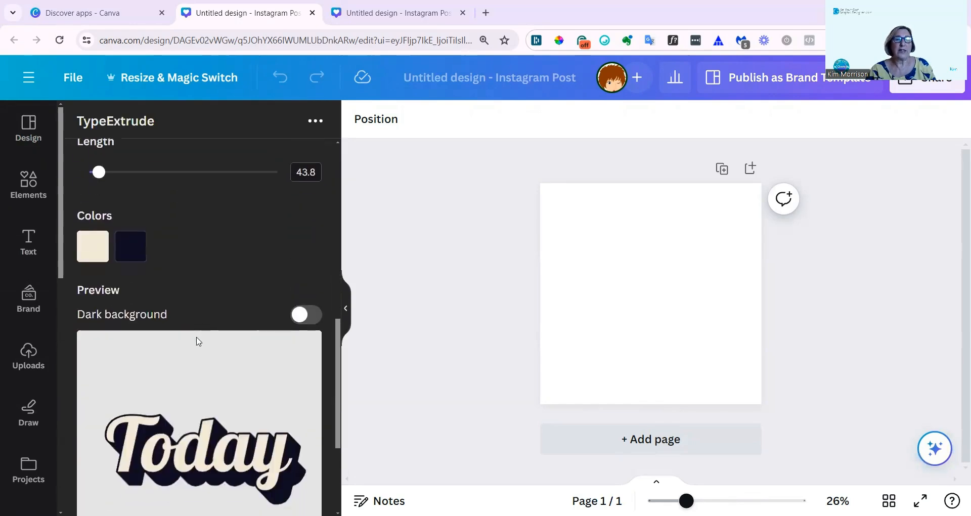
{"action": "scroll", "coordinate": [199, 341], "scroll_direction": "down", "scroll_amount": 4}
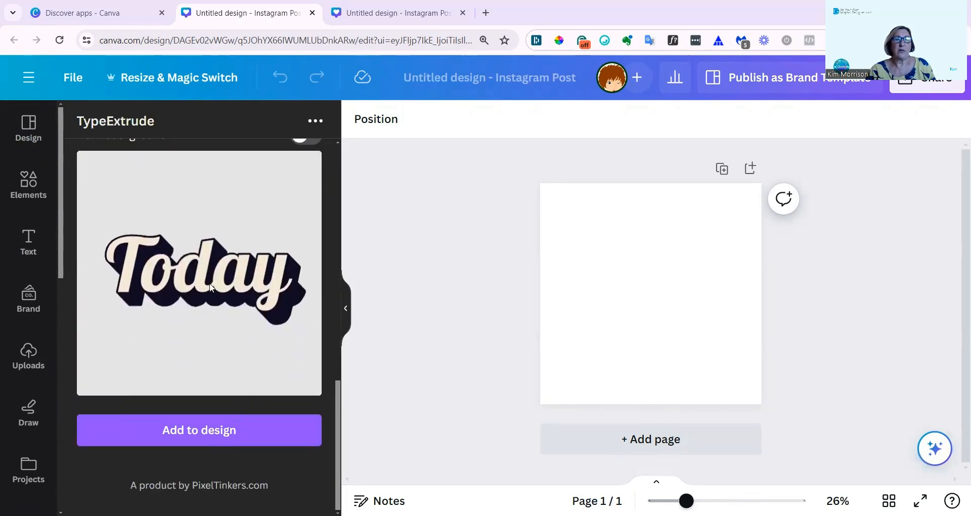
{"action": "scroll", "coordinate": [211, 287], "scroll_direction": "up", "scroll_amount": 6}
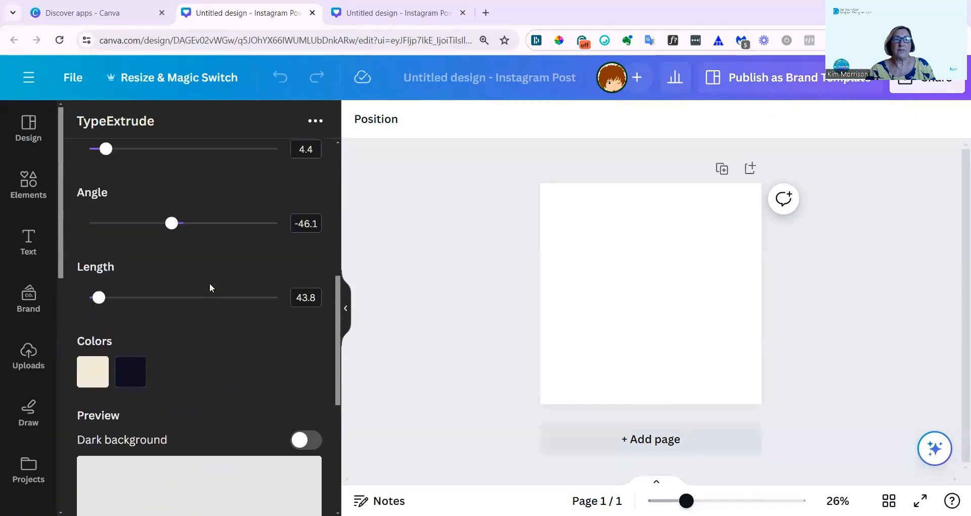
{"action": "left_click", "coordinate": [91, 382]}
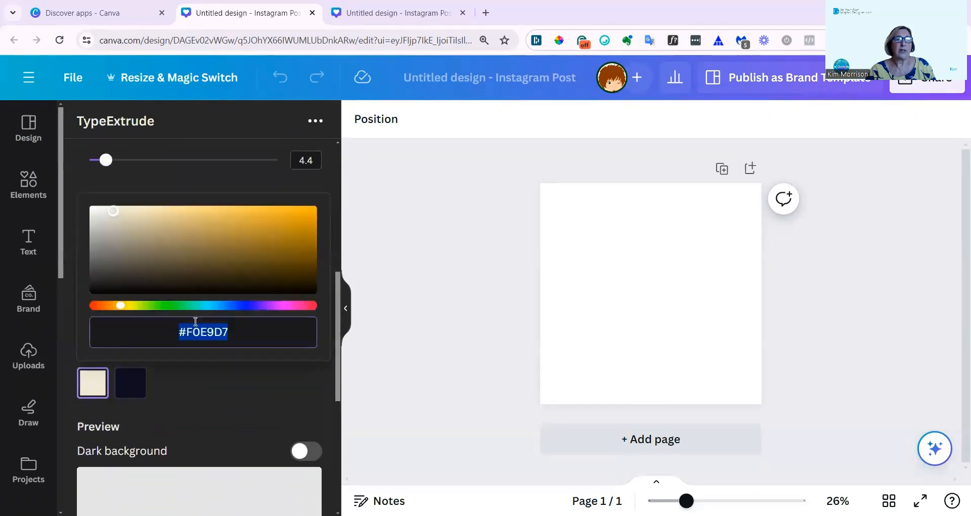
{"action": "left_click", "coordinate": [223, 364]}
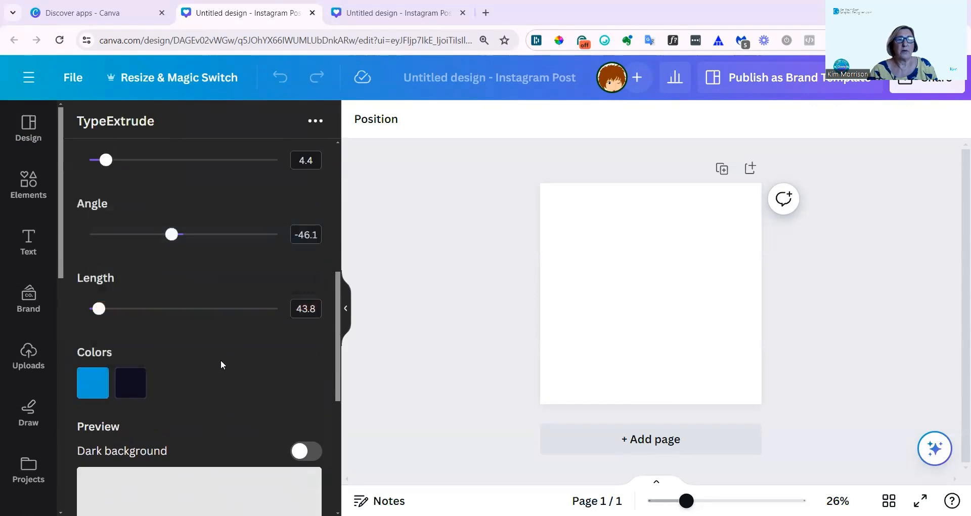
Step: Browse the available fonts and set the font of the "Today" text to Bisdak
{"action": "scroll", "coordinate": [225, 302], "scroll_direction": "up", "scroll_amount": 8}
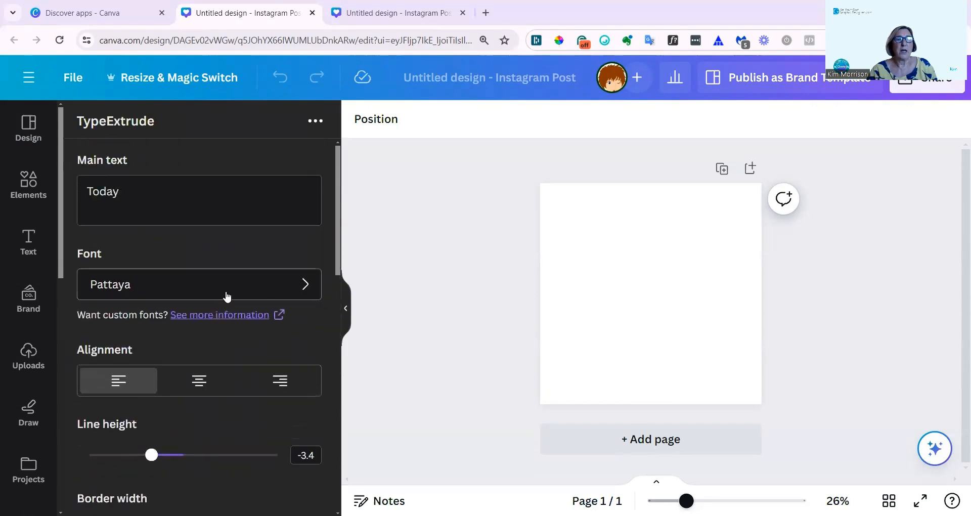
{"action": "left_click", "coordinate": [302, 286]}
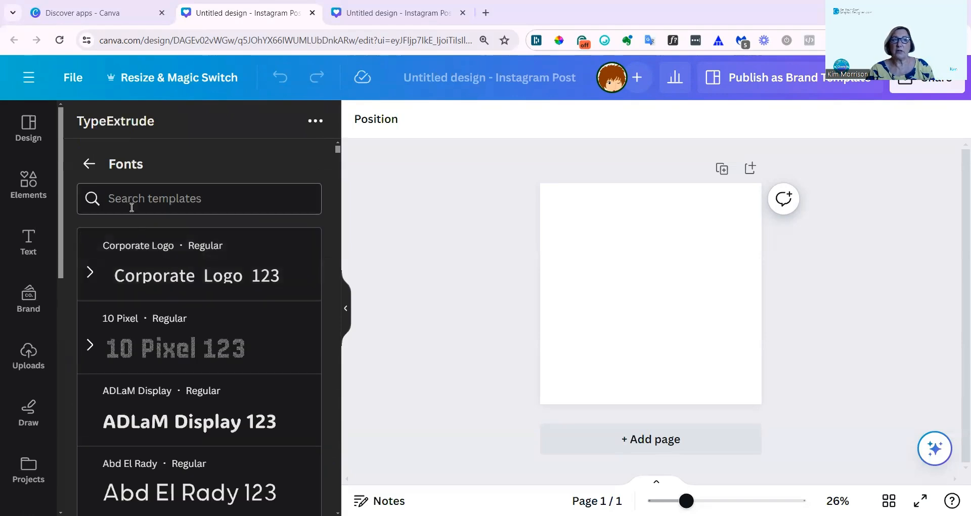
{"action": "scroll", "coordinate": [129, 256], "scroll_direction": "down", "scroll_amount": 10}
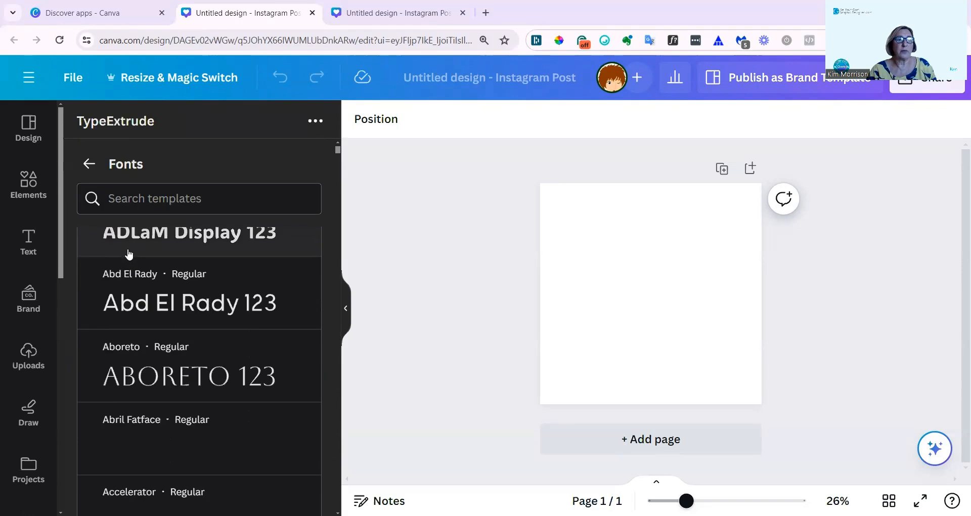
{"action": "scroll", "coordinate": [160, 287], "scroll_direction": "down", "scroll_amount": 15}
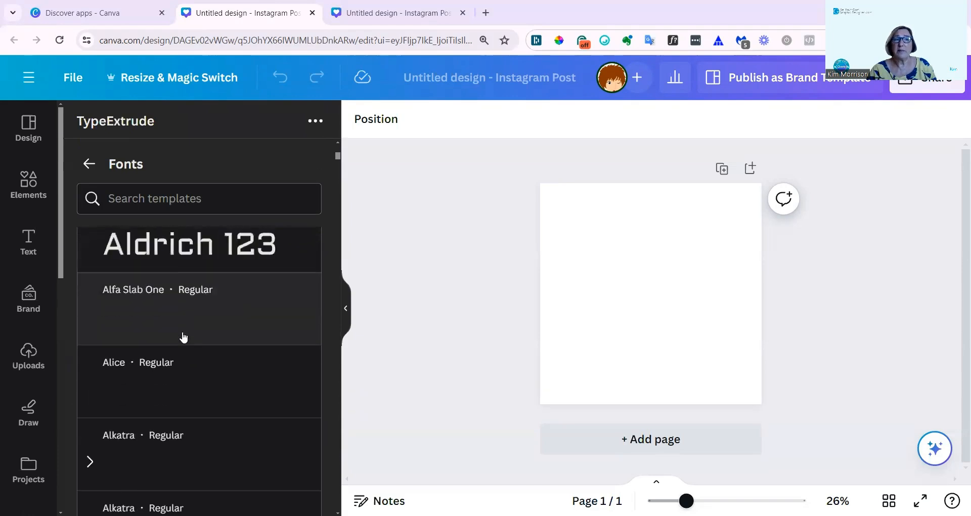
{"action": "scroll", "coordinate": [192, 346], "scroll_direction": "down", "scroll_amount": 15}
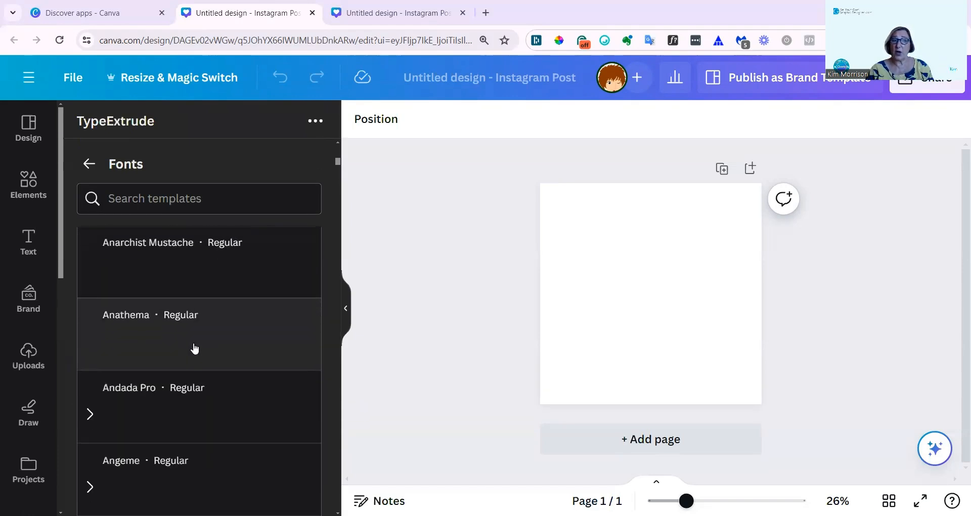
{"action": "scroll", "coordinate": [196, 350], "scroll_direction": "down", "scroll_amount": 15}
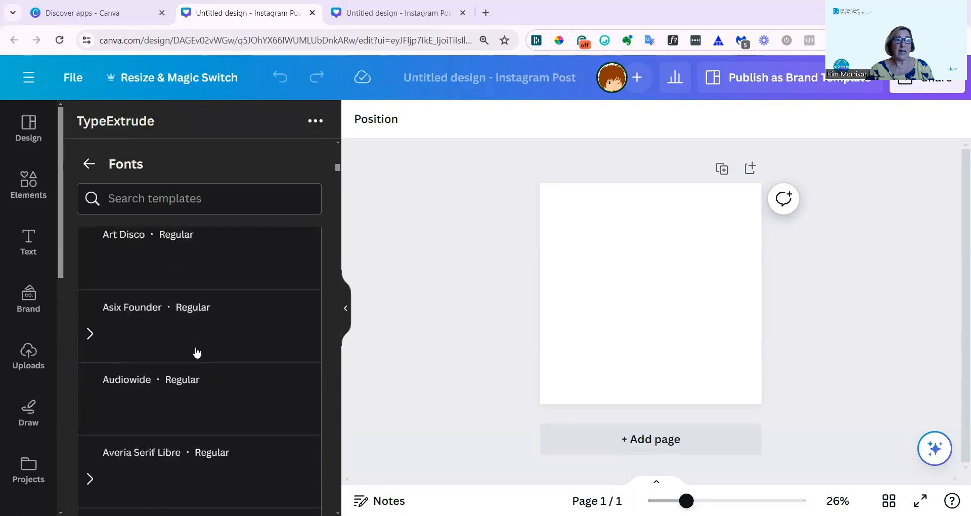
{"action": "scroll", "coordinate": [200, 354], "scroll_direction": "down", "scroll_amount": 10}
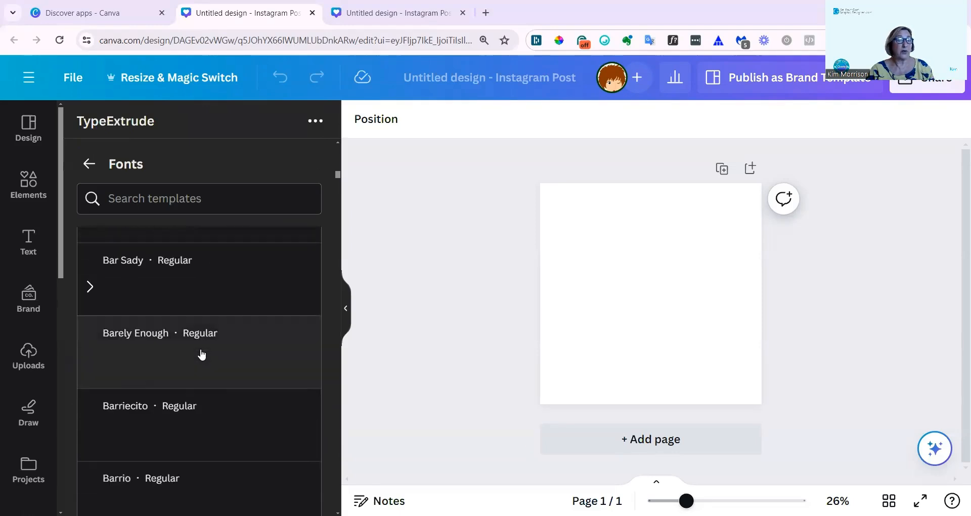
{"action": "scroll", "coordinate": [201, 356], "scroll_direction": "down", "scroll_amount": 10}
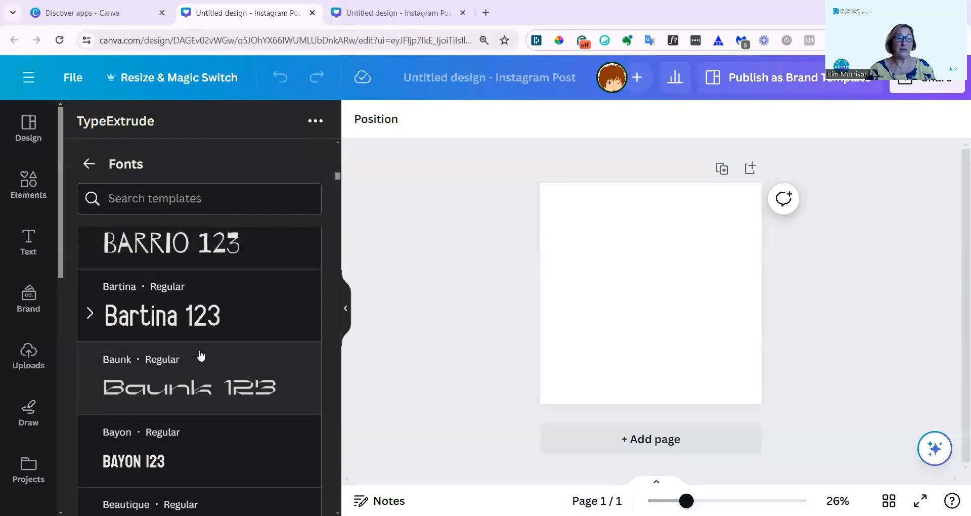
{"action": "scroll", "coordinate": [201, 355], "scroll_direction": "down", "scroll_amount": 1}
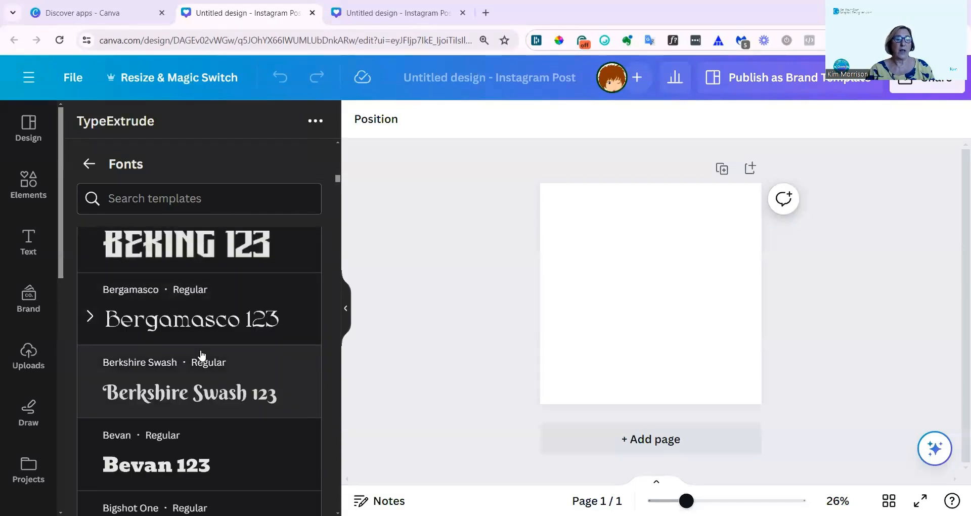
{"action": "scroll", "coordinate": [202, 355], "scroll_direction": "down", "scroll_amount": 5}
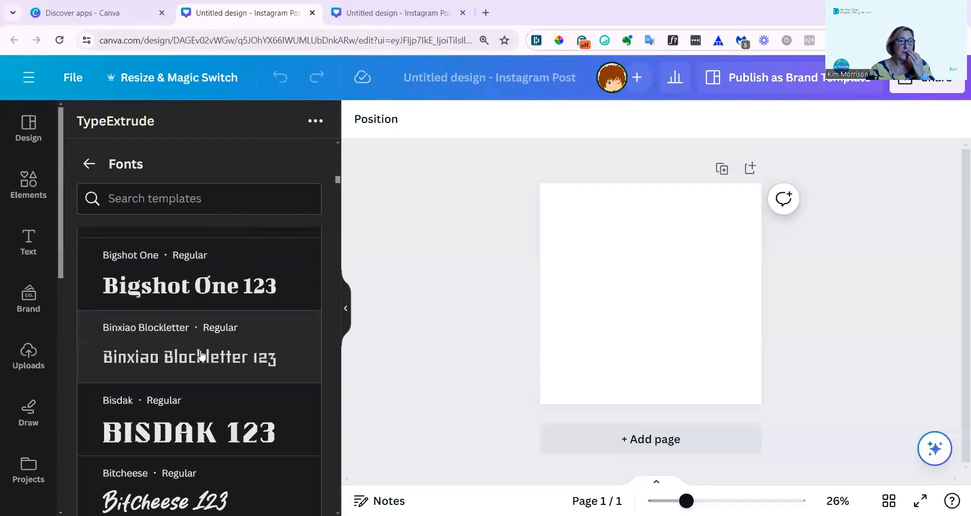
{"action": "scroll", "coordinate": [200, 353], "scroll_direction": "down", "scroll_amount": 4}
{"action": "scroll", "coordinate": [201, 344], "scroll_direction": "up", "scroll_amount": 1}
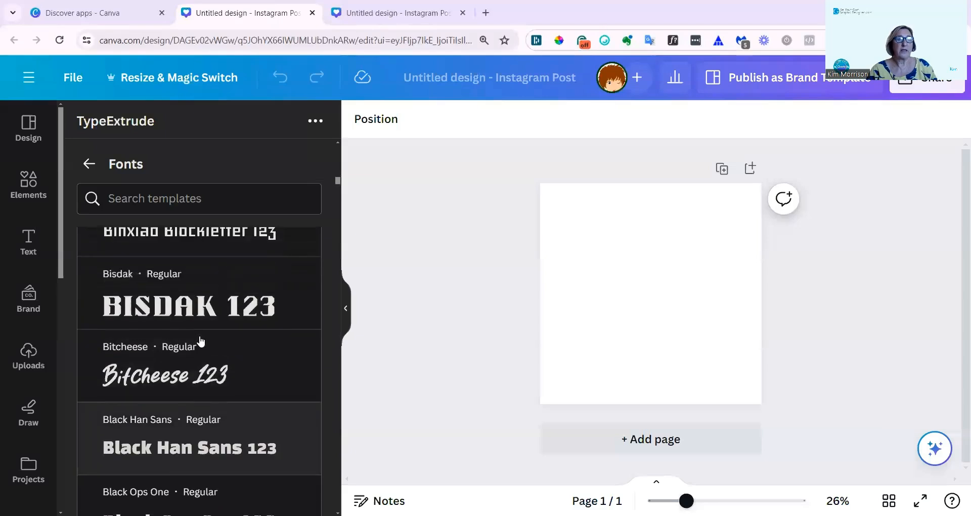
{"action": "left_click", "coordinate": [161, 310]}
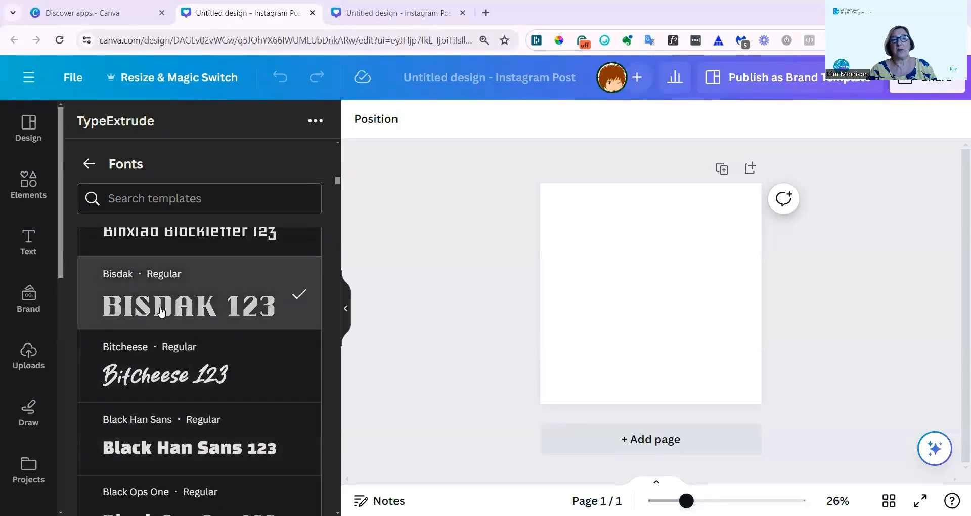
{"action": "left_click", "coordinate": [89, 164]}
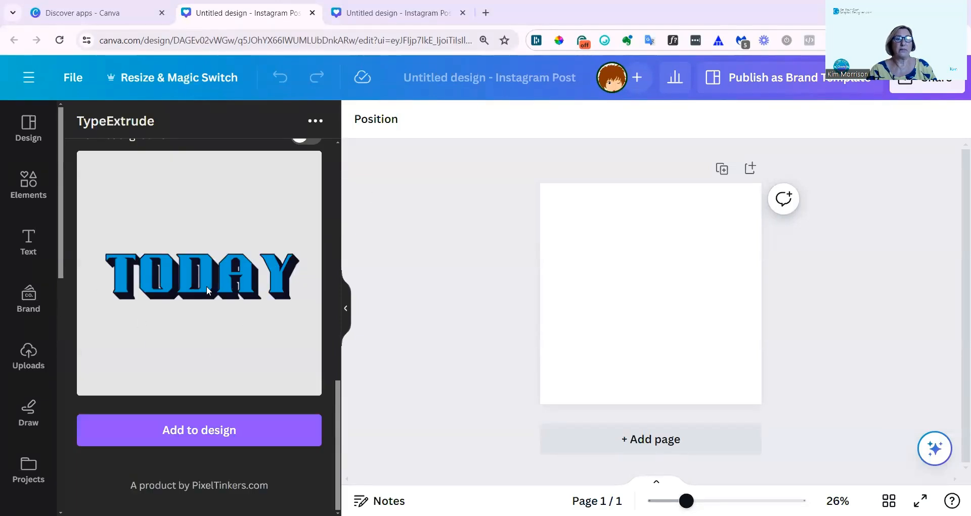
Step: Review the alignment, line height, border width, angle, length and colour settings along with the "Today" text preview
{"action": "scroll", "coordinate": [206, 286], "scroll_direction": "up", "scroll_amount": 8}
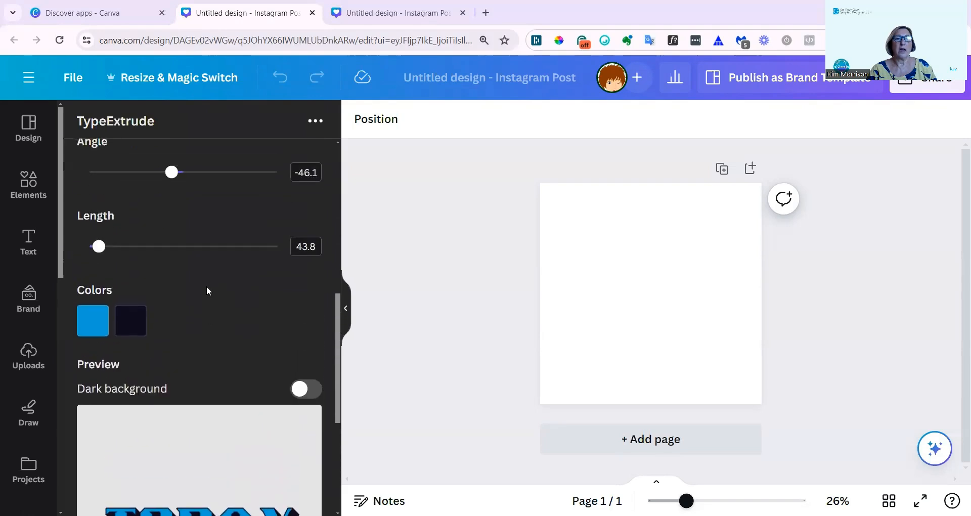
{"action": "scroll", "coordinate": [207, 291], "scroll_direction": "up", "scroll_amount": 5}
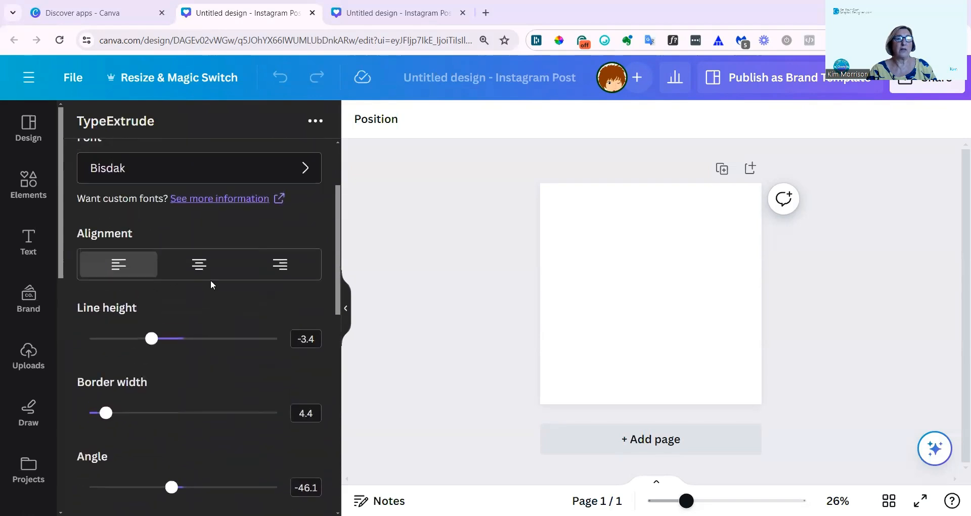
{"action": "scroll", "coordinate": [215, 287], "scroll_direction": "up", "scroll_amount": 1}
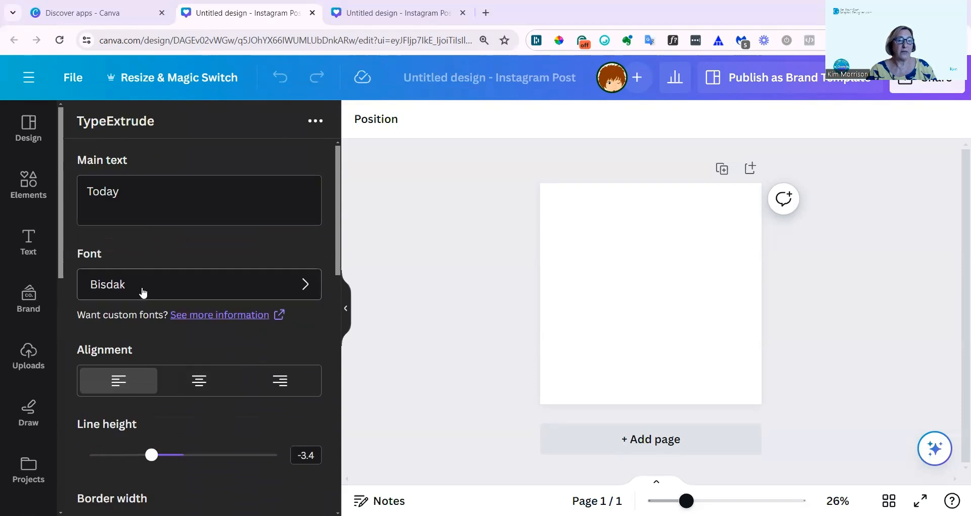
{"action": "scroll", "coordinate": [143, 289], "scroll_direction": "down", "scroll_amount": 1}
{"action": "scroll", "coordinate": [143, 292], "scroll_direction": "down", "scroll_amount": 1}
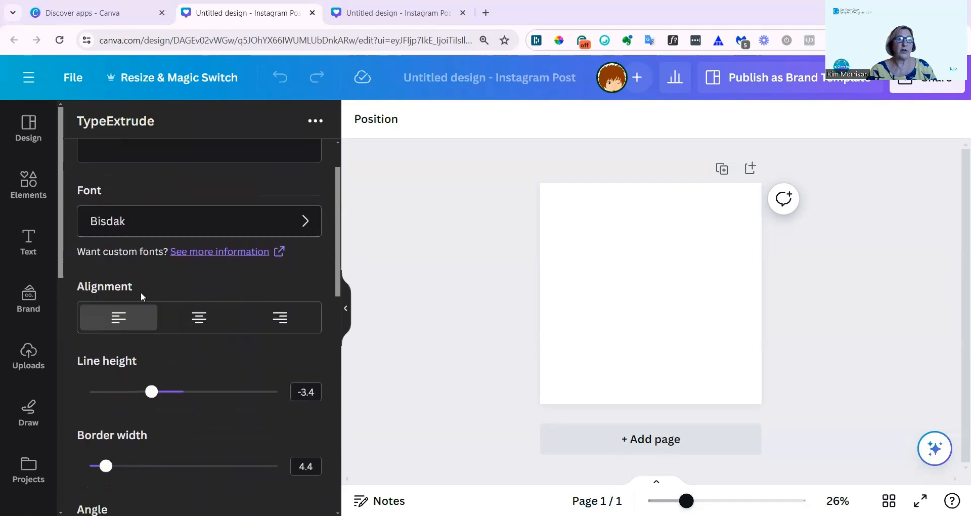
{"action": "left_click", "coordinate": [204, 322]}
{"action": "scroll", "coordinate": [211, 264], "scroll_direction": "down", "scroll_amount": 3}
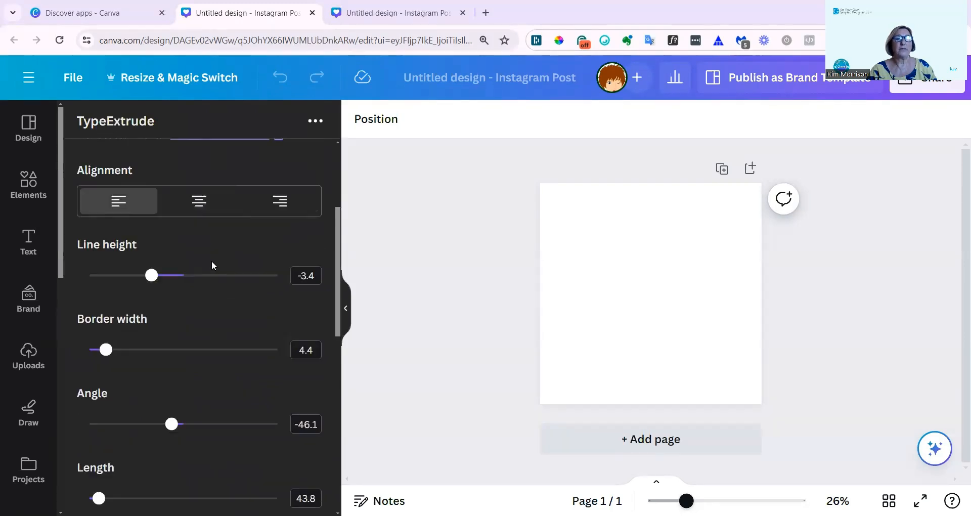
{"action": "scroll", "coordinate": [199, 278], "scroll_direction": "down", "scroll_amount": 3}
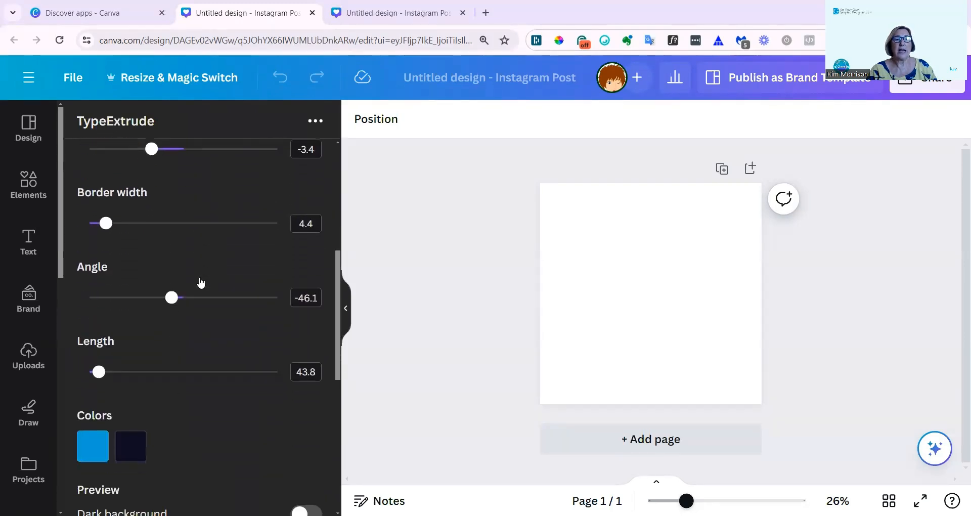
{"action": "scroll", "coordinate": [207, 290], "scroll_direction": "down", "scroll_amount": 7}
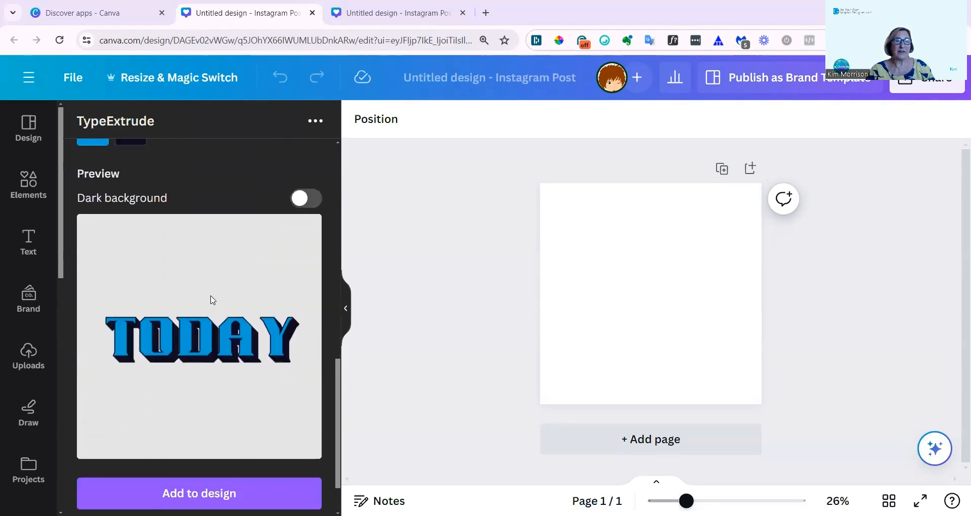
Step: Set the extruded text's line height to -5.6 and its border width to 10.9, checking the preview
{"action": "scroll", "coordinate": [212, 298], "scroll_direction": "up", "scroll_amount": 8}
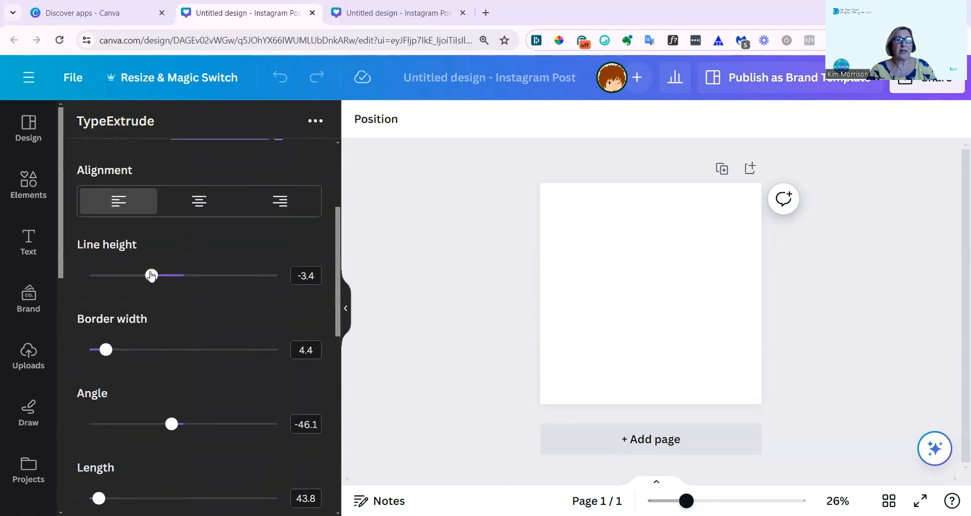
{"action": "left_click_drag", "start_coordinate": [152, 275], "coordinate": [129, 275]}
{"action": "scroll", "coordinate": [195, 316], "scroll_direction": "down", "scroll_amount": 6}
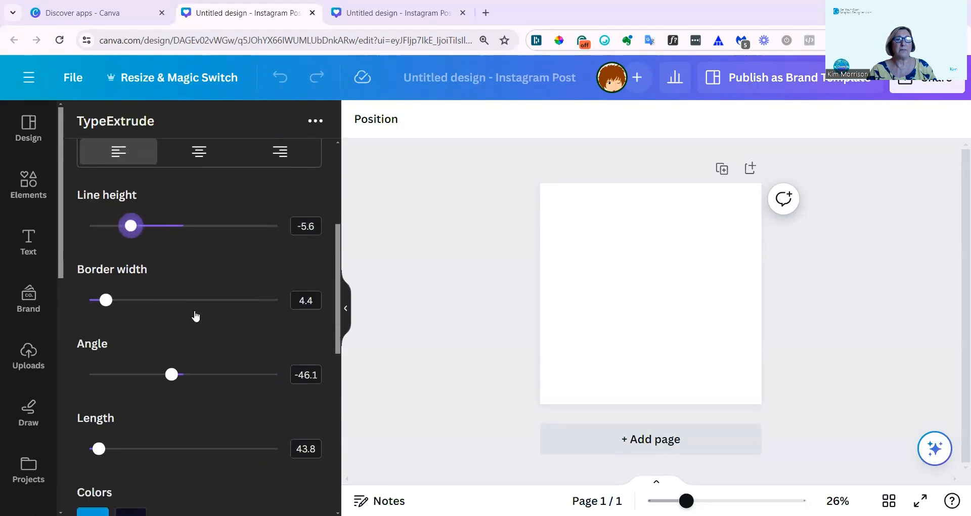
{"action": "scroll", "coordinate": [196, 313], "scroll_direction": "down", "scroll_amount": 2}
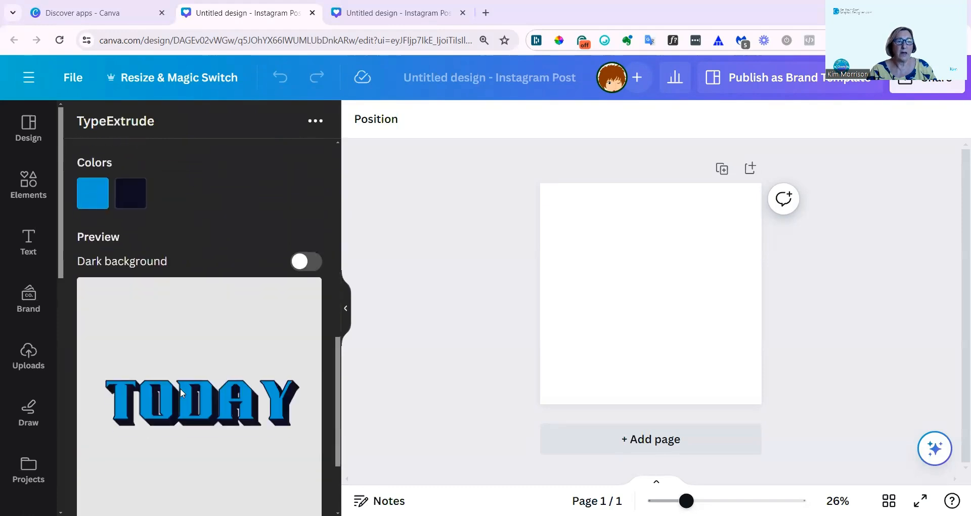
{"action": "scroll", "coordinate": [221, 338], "scroll_direction": "up", "scroll_amount": 7}
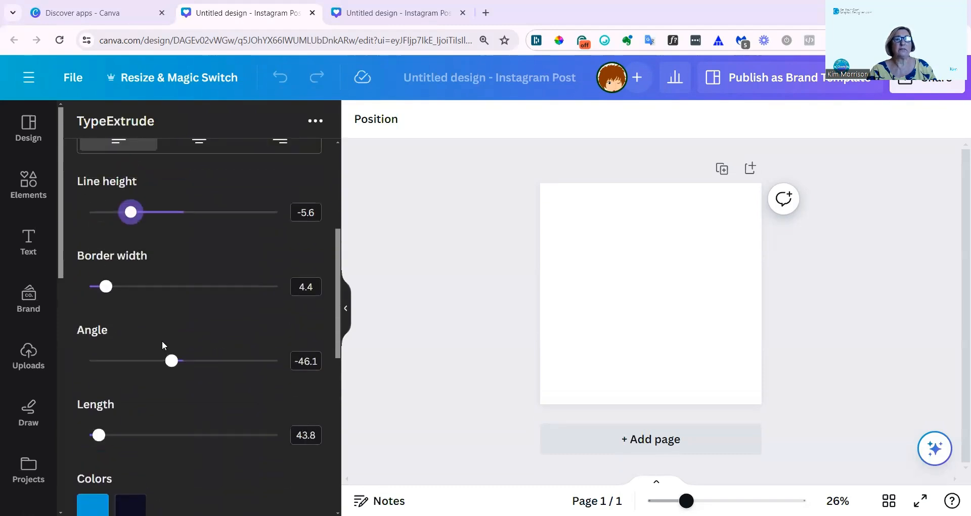
{"action": "left_click_drag", "start_coordinate": [106, 287], "coordinate": [131, 287]}
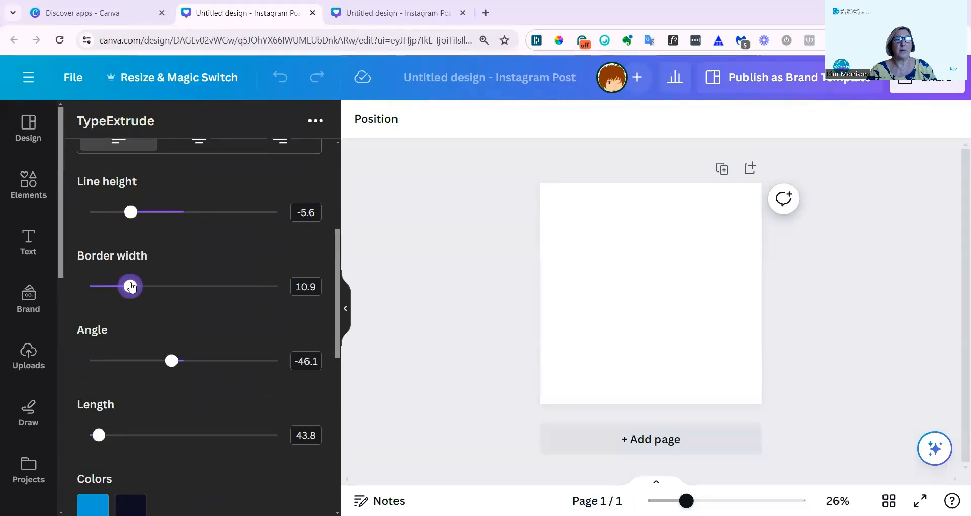
Step: Set the extruded "Today" text's border width to 15.3 and check the preview
{"action": "scroll", "coordinate": [180, 314], "scroll_direction": "down", "scroll_amount": 6}
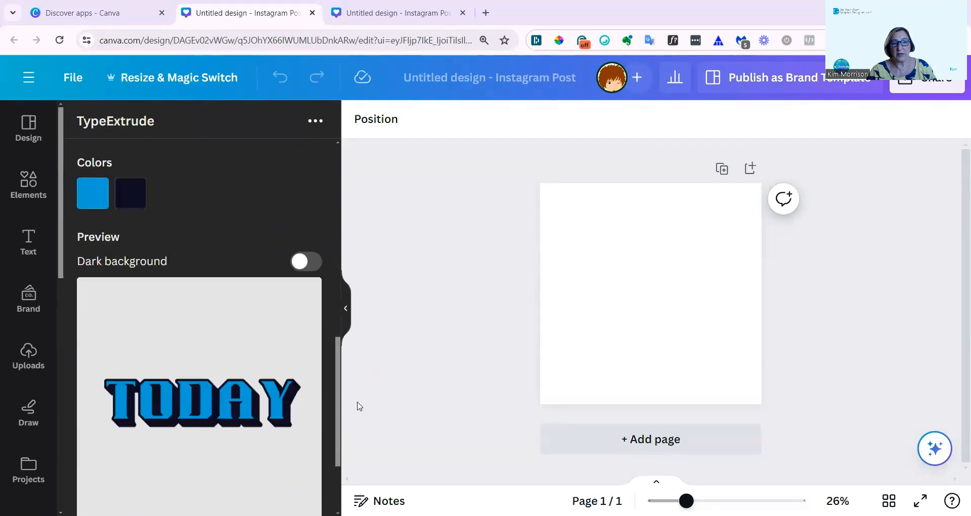
{"action": "scroll", "coordinate": [230, 364], "scroll_direction": "up", "scroll_amount": 5}
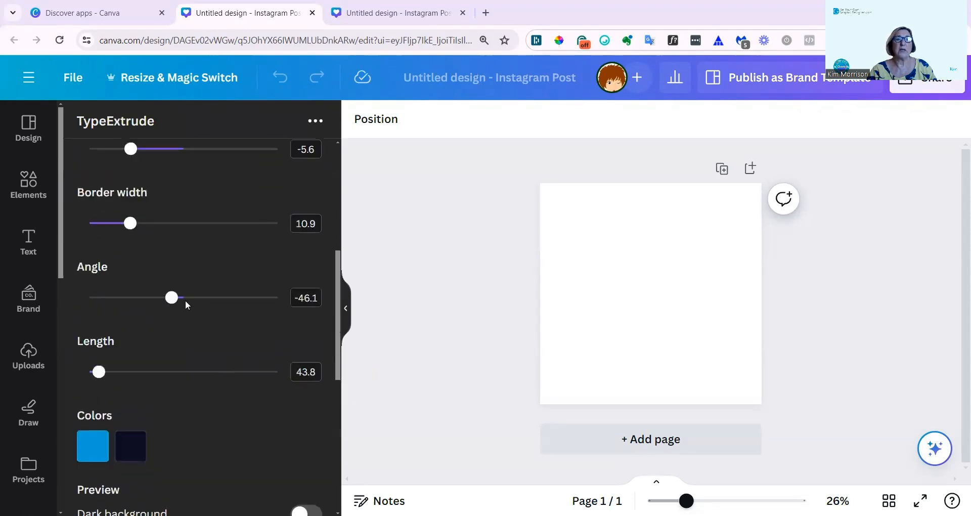
{"action": "left_click_drag", "start_coordinate": [130, 223], "coordinate": [149, 223]}
{"action": "scroll", "coordinate": [213, 230], "scroll_direction": "down", "scroll_amount": 4}
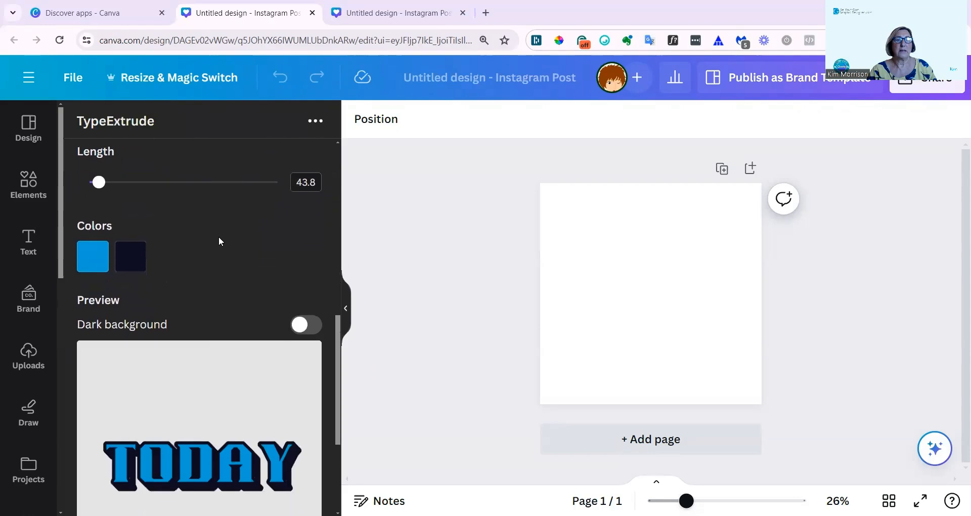
Step: Set the extrusion length of the "Today" text to 155 and check the preview
{"action": "scroll", "coordinate": [242, 235], "scroll_direction": "up", "scroll_amount": 1}
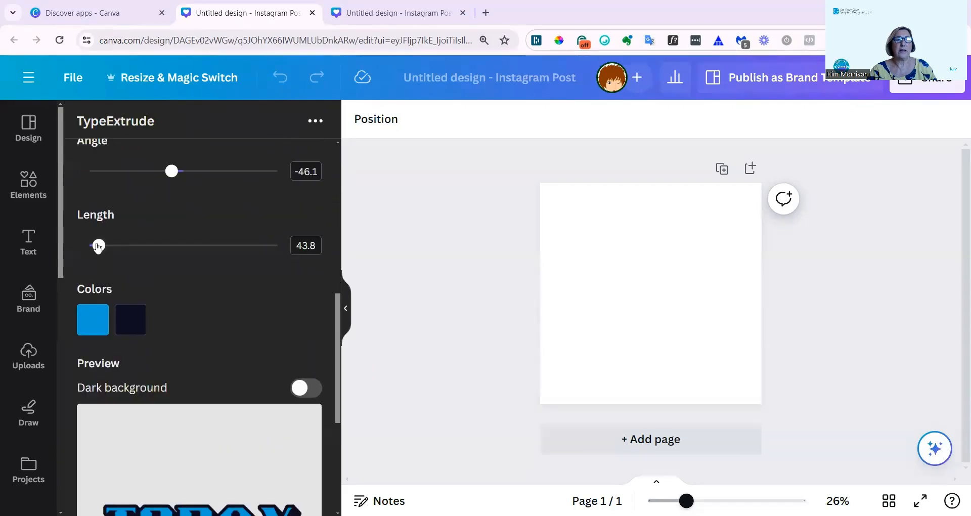
{"action": "scroll", "coordinate": [103, 249], "scroll_direction": "down", "scroll_amount": 1}
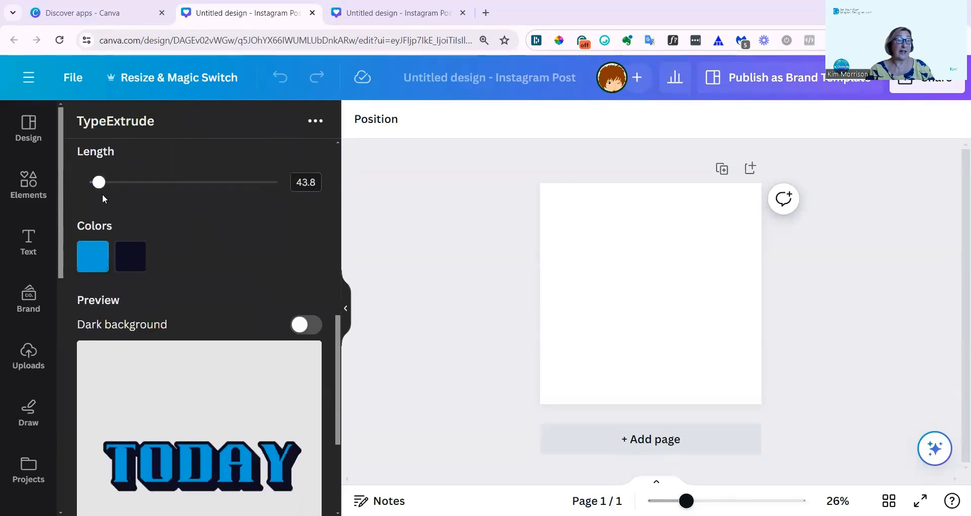
{"action": "left_click_drag", "start_coordinate": [100, 182], "coordinate": [121, 182]}
{"action": "scroll", "coordinate": [173, 256], "scroll_direction": "down", "scroll_amount": 4}
Step: Add the extruded "Today" text to the design and enlarge it to nearly the full page width
{"action": "left_click", "coordinate": [180, 435]}
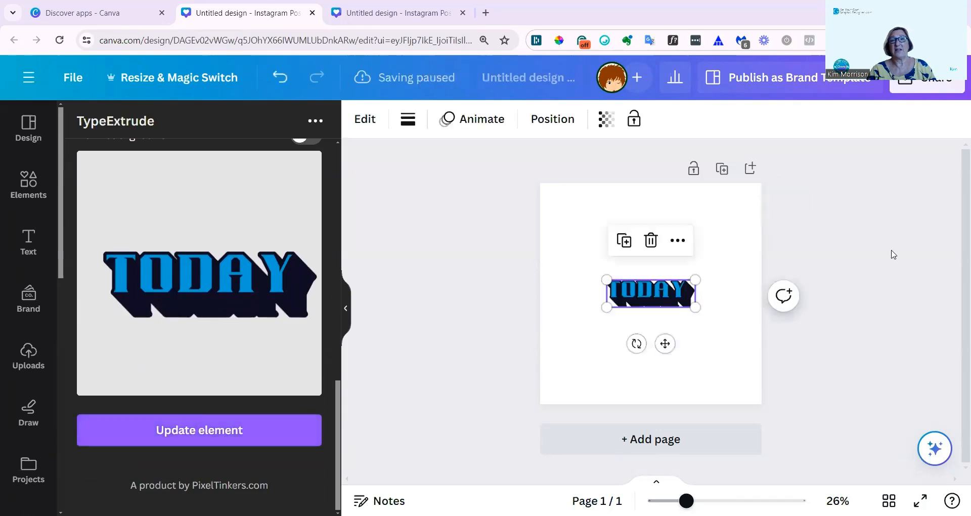
{"action": "left_click_drag", "start_coordinate": [695, 278], "coordinate": [748, 264]}
{"action": "left_click_drag", "start_coordinate": [605, 306], "coordinate": [548, 351]}
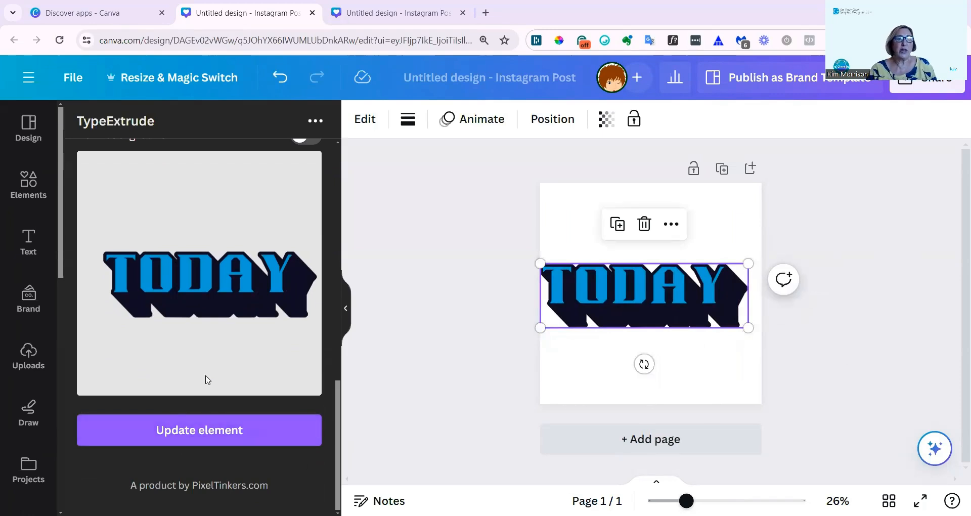
Step: Review the TypeExtrude settings and follow the custom fonts information link, dismissing the prompt to leave Canva
{"action": "scroll", "coordinate": [206, 386], "scroll_direction": "up", "scroll_amount": 1}
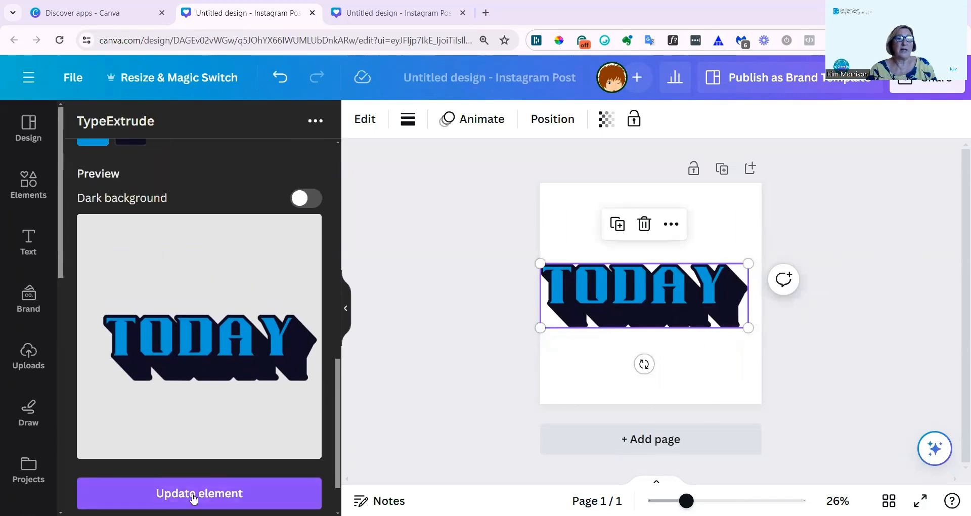
{"action": "scroll", "coordinate": [188, 384], "scroll_direction": "up", "scroll_amount": 4}
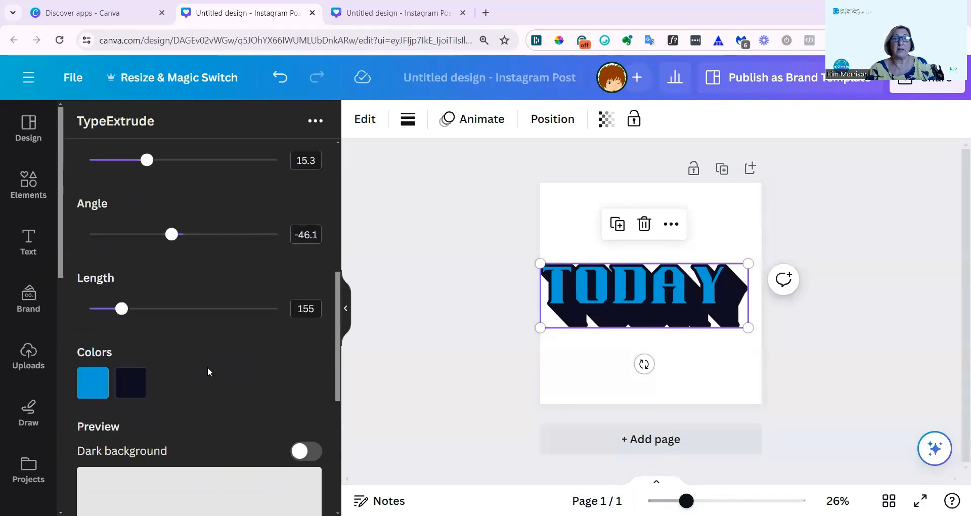
{"action": "scroll", "coordinate": [207, 366], "scroll_direction": "up", "scroll_amount": 4}
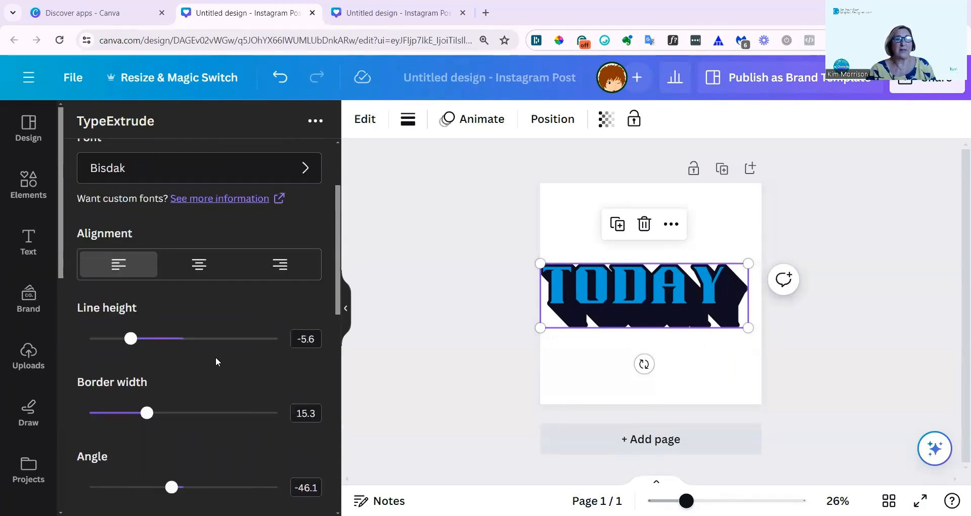
{"action": "scroll", "coordinate": [215, 357], "scroll_direction": "down", "scroll_amount": 2}
{"action": "scroll", "coordinate": [107, 317], "scroll_direction": "up", "scroll_amount": 4}
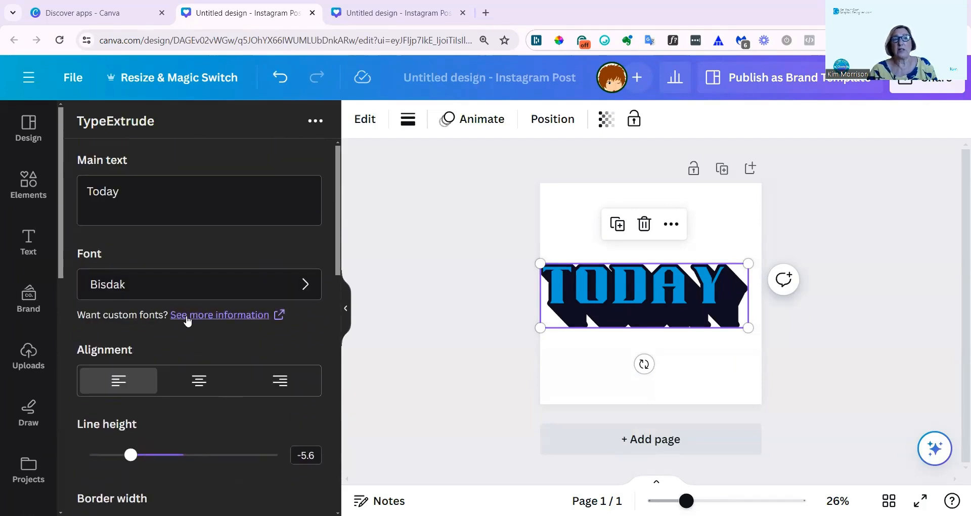
{"action": "left_click", "coordinate": [228, 318]}
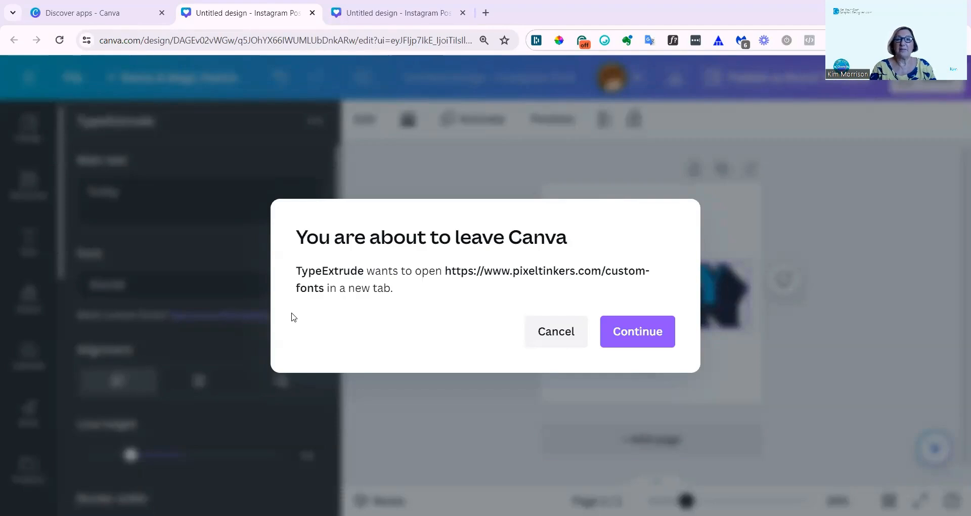
{"action": "left_click", "coordinate": [267, 294]}
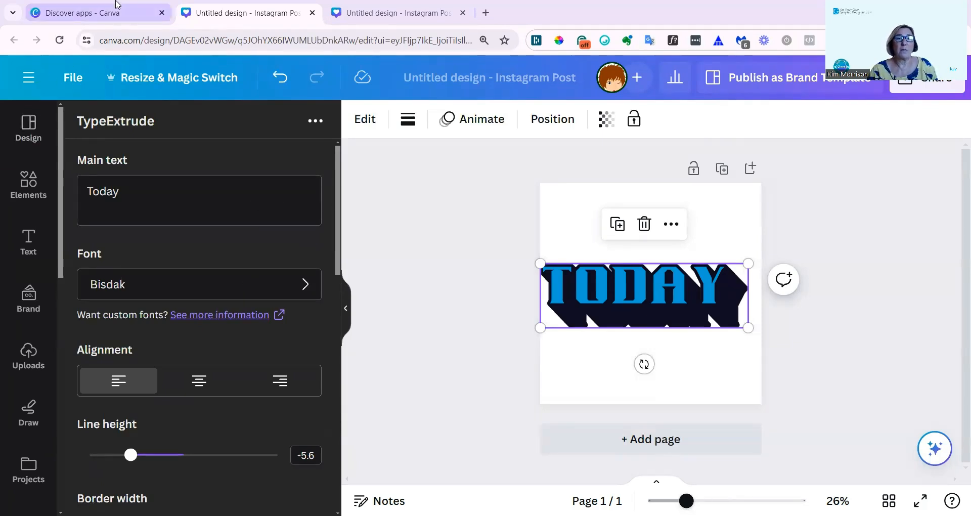
Step: Return to the Discover apps page, close the TypeExtrude details and open the FontFrame app details
{"action": "left_click", "coordinate": [96, 12]}
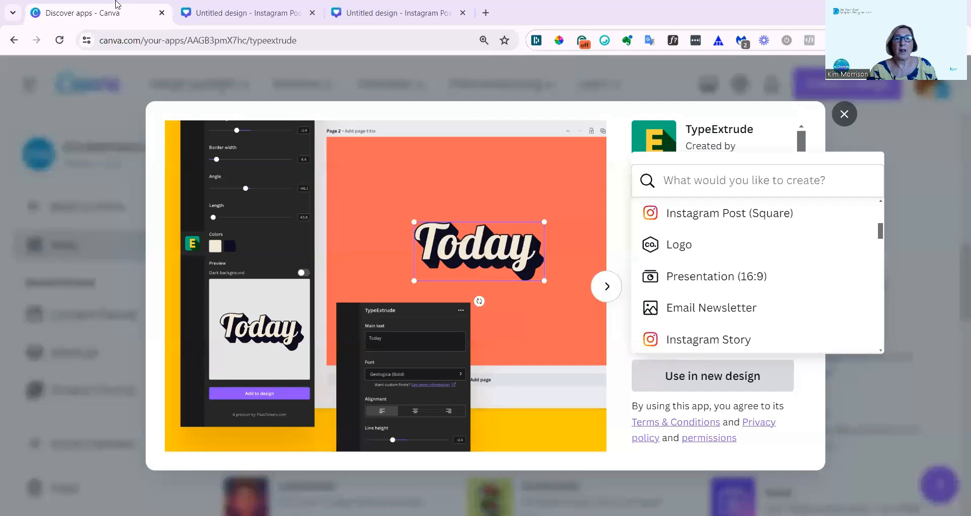
{"action": "left_click", "coordinate": [937, 216]}
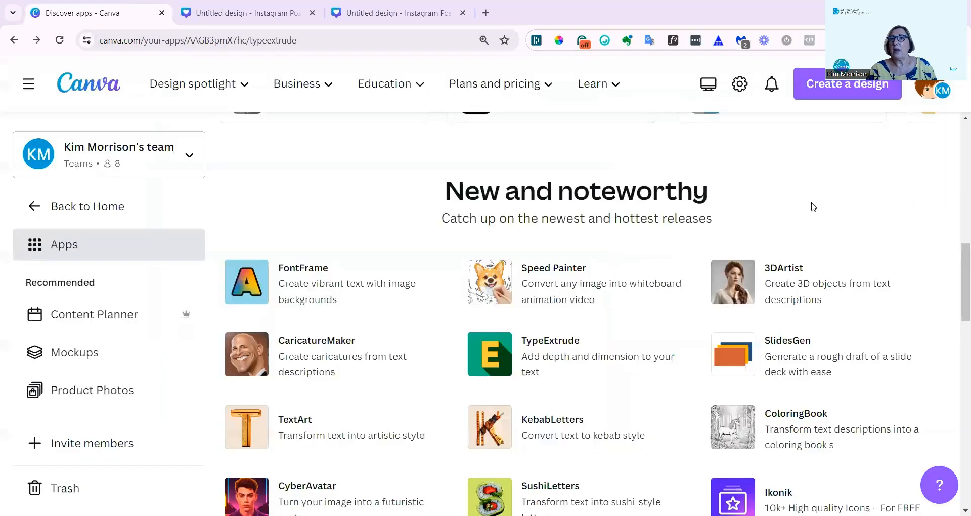
{"action": "left_click", "coordinate": [313, 287]}
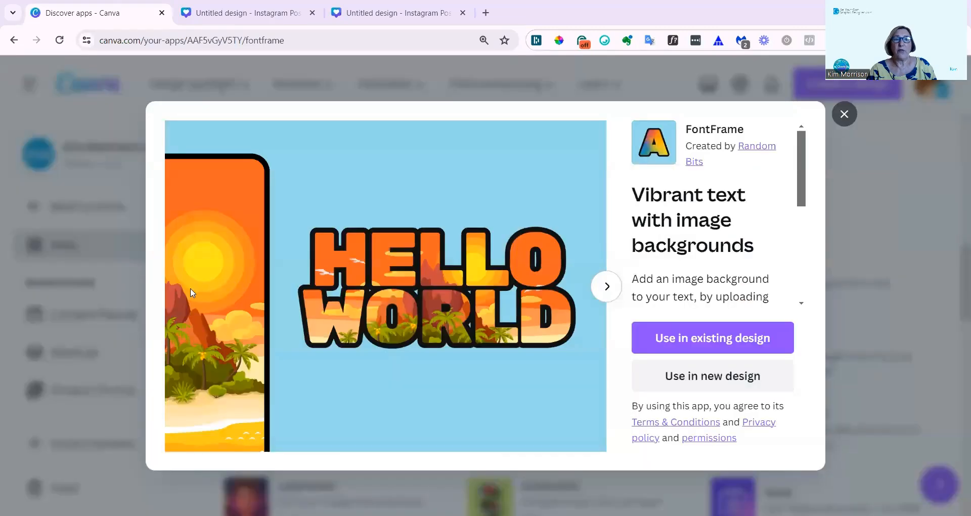
Step: Read FontFrame's description of image-filled text and view its second preview image
{"action": "scroll", "coordinate": [708, 229], "scroll_direction": "down", "scroll_amount": 1}
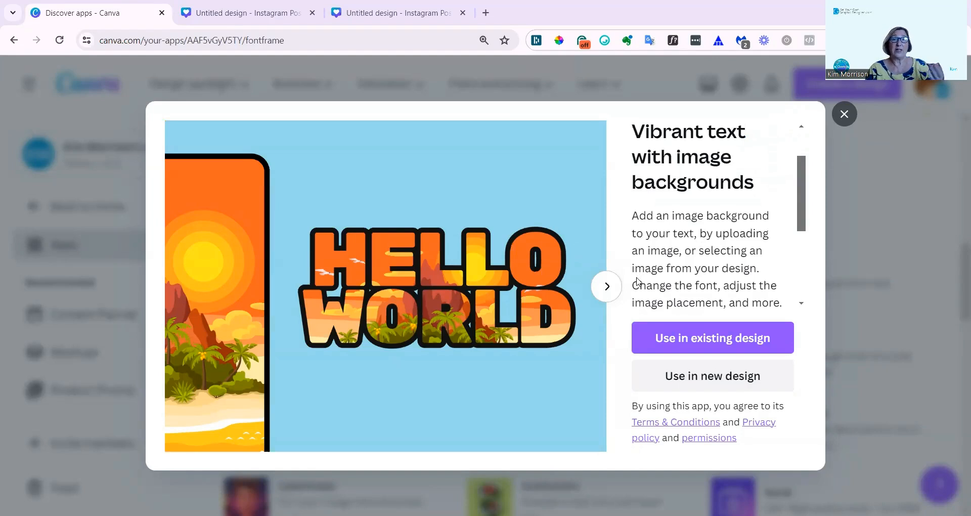
{"action": "scroll", "coordinate": [670, 268], "scroll_direction": "down", "scroll_amount": 2}
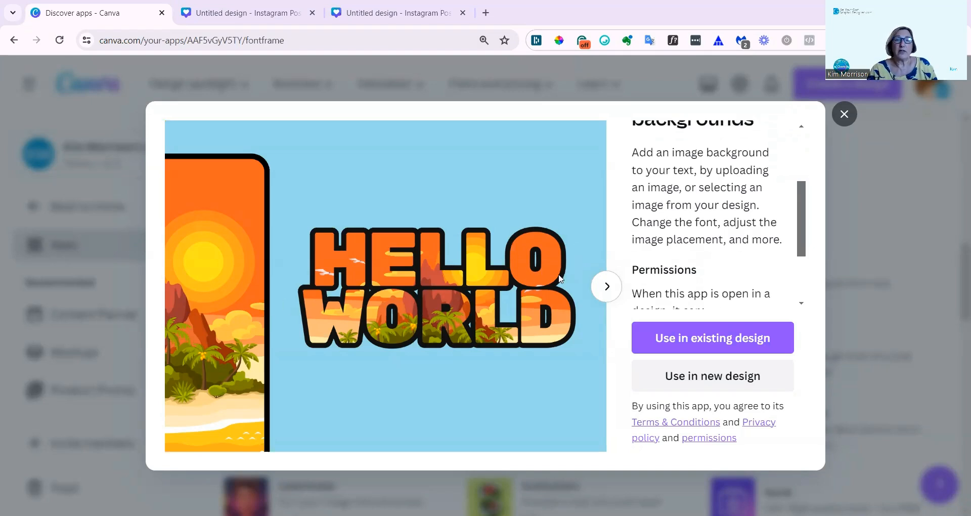
{"action": "left_click", "coordinate": [597, 288]}
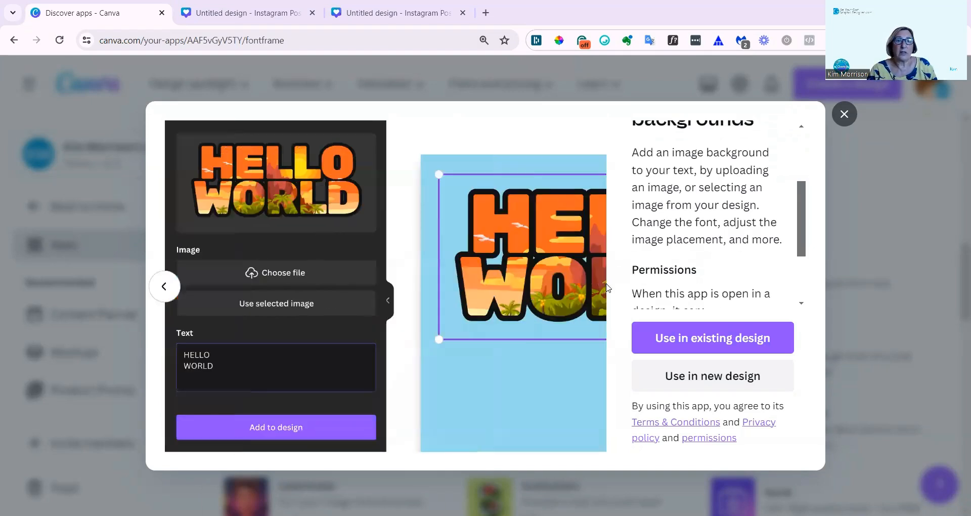